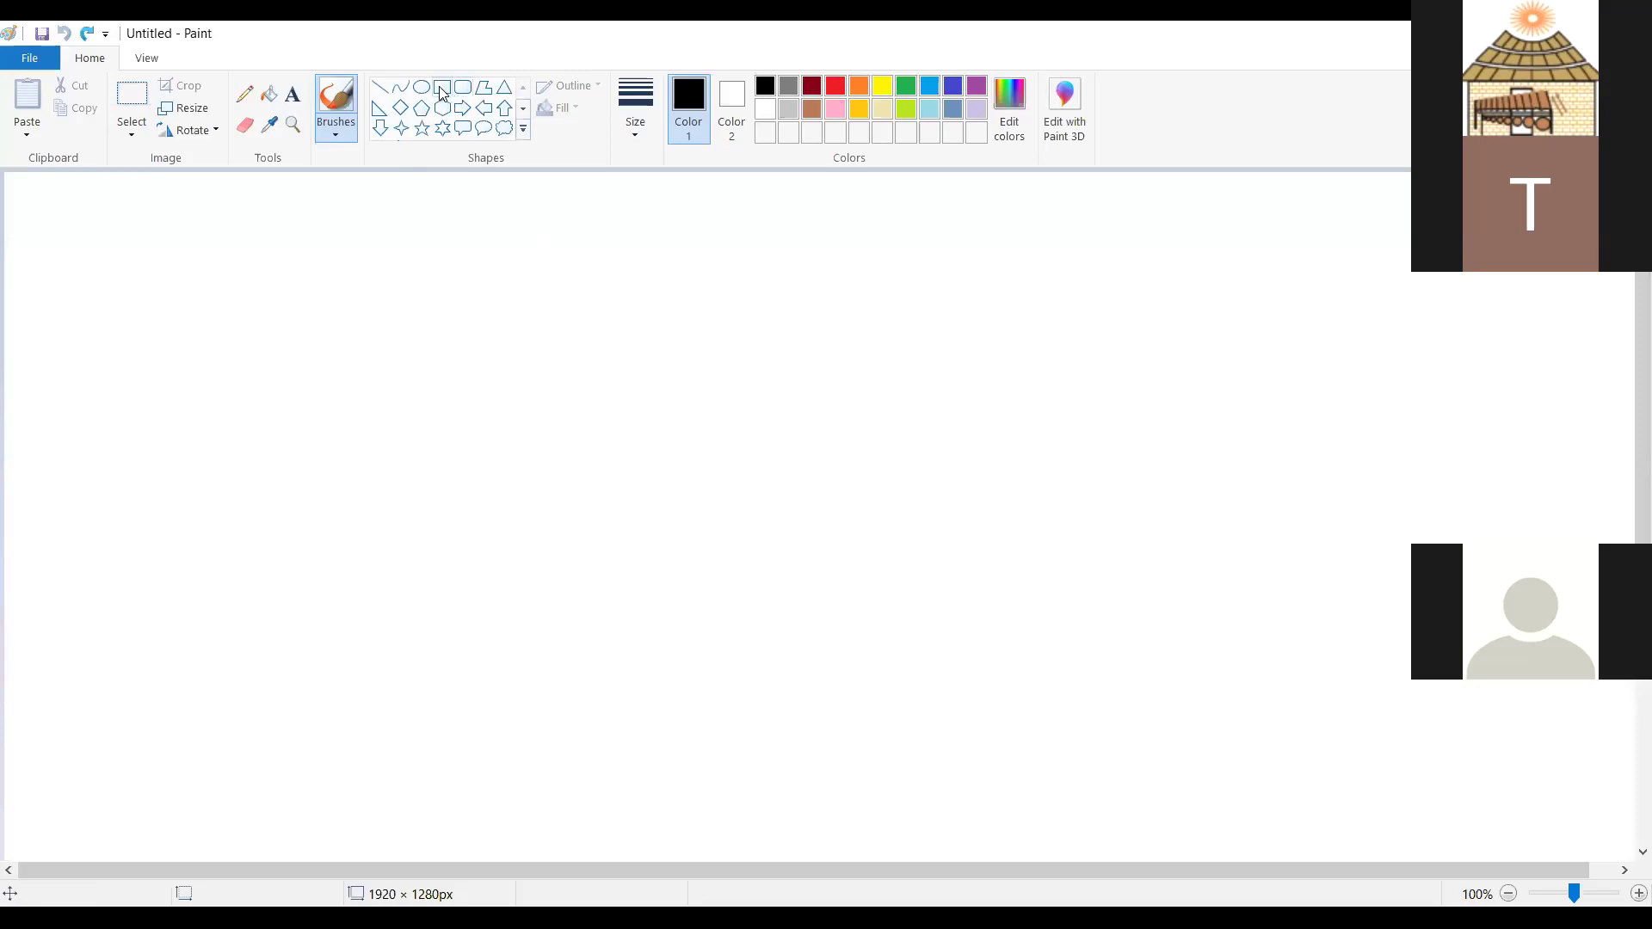
- Draw an upright rectangle about 276 × 443 px on the canvas and fill it with black
{"action": "left_click_drag", "start_coordinate": [572, 288], "coordinate": [809, 669]}
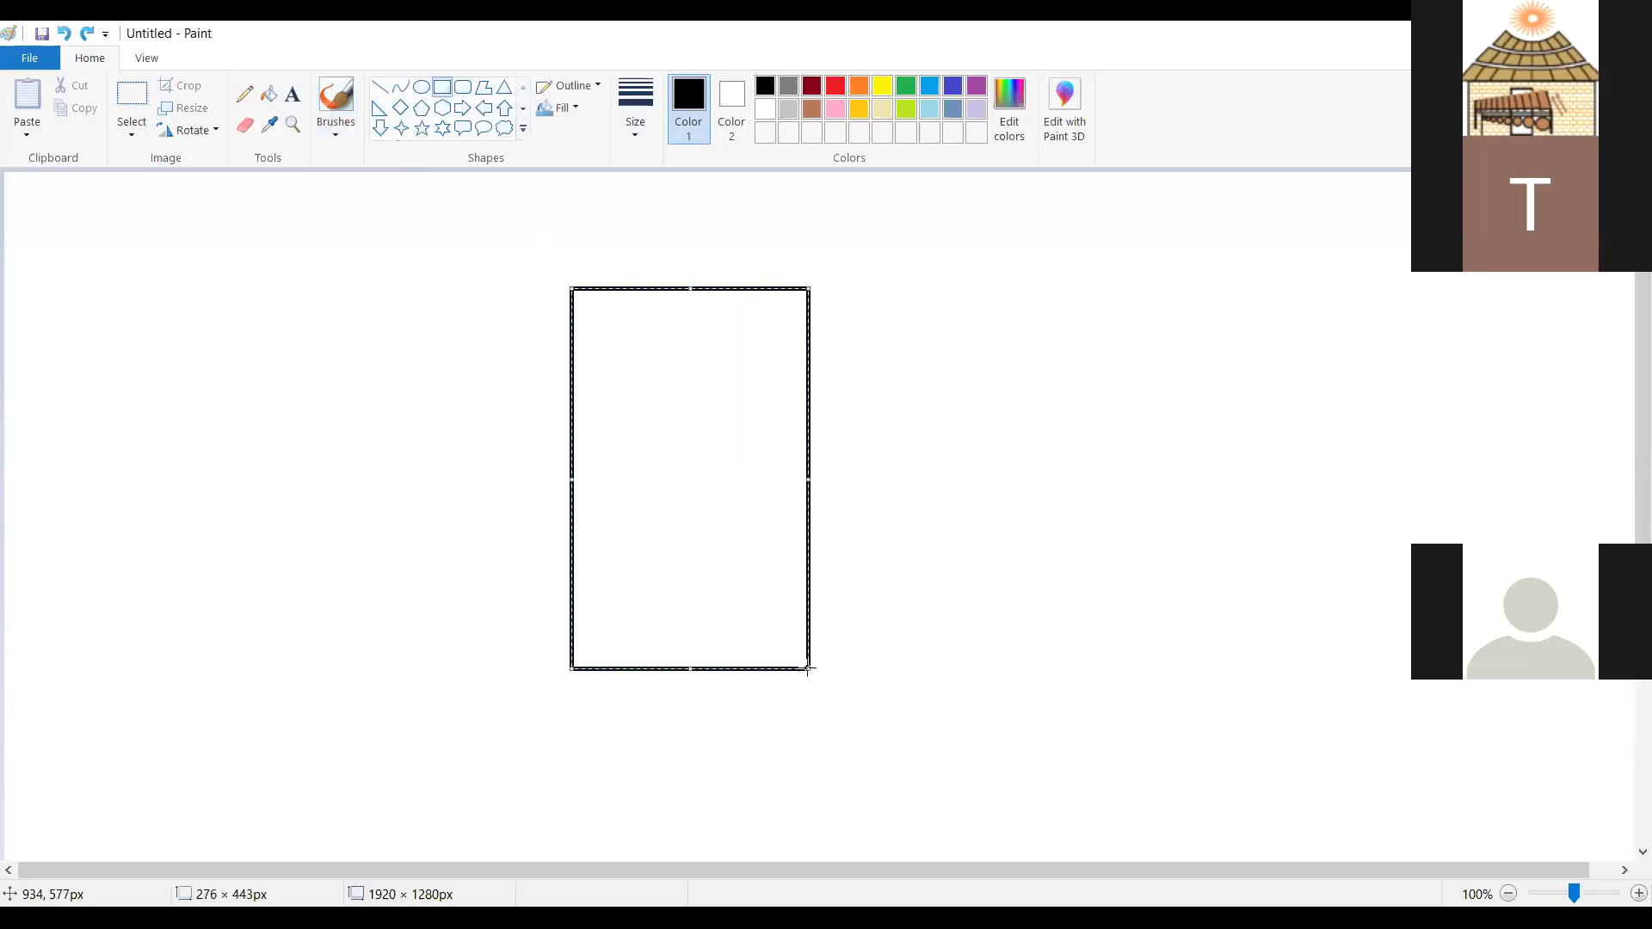
{"action": "left_click", "coordinate": [127, 102]}
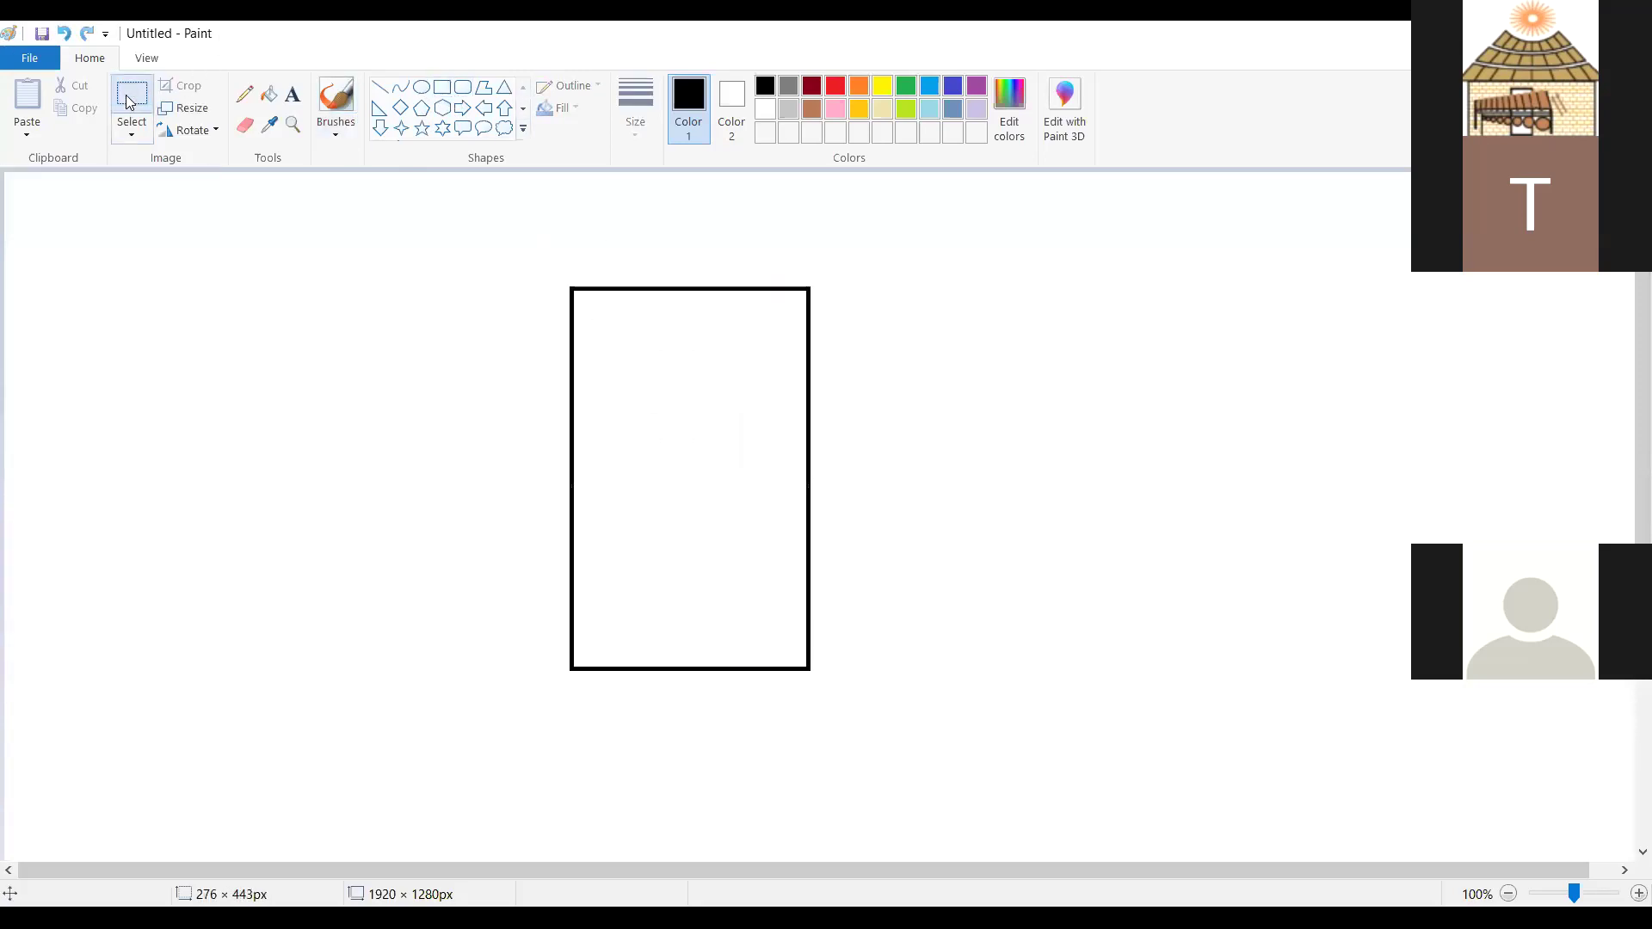
{"action": "left_click", "coordinate": [269, 94]}
{"action": "left_click", "coordinate": [730, 429]}
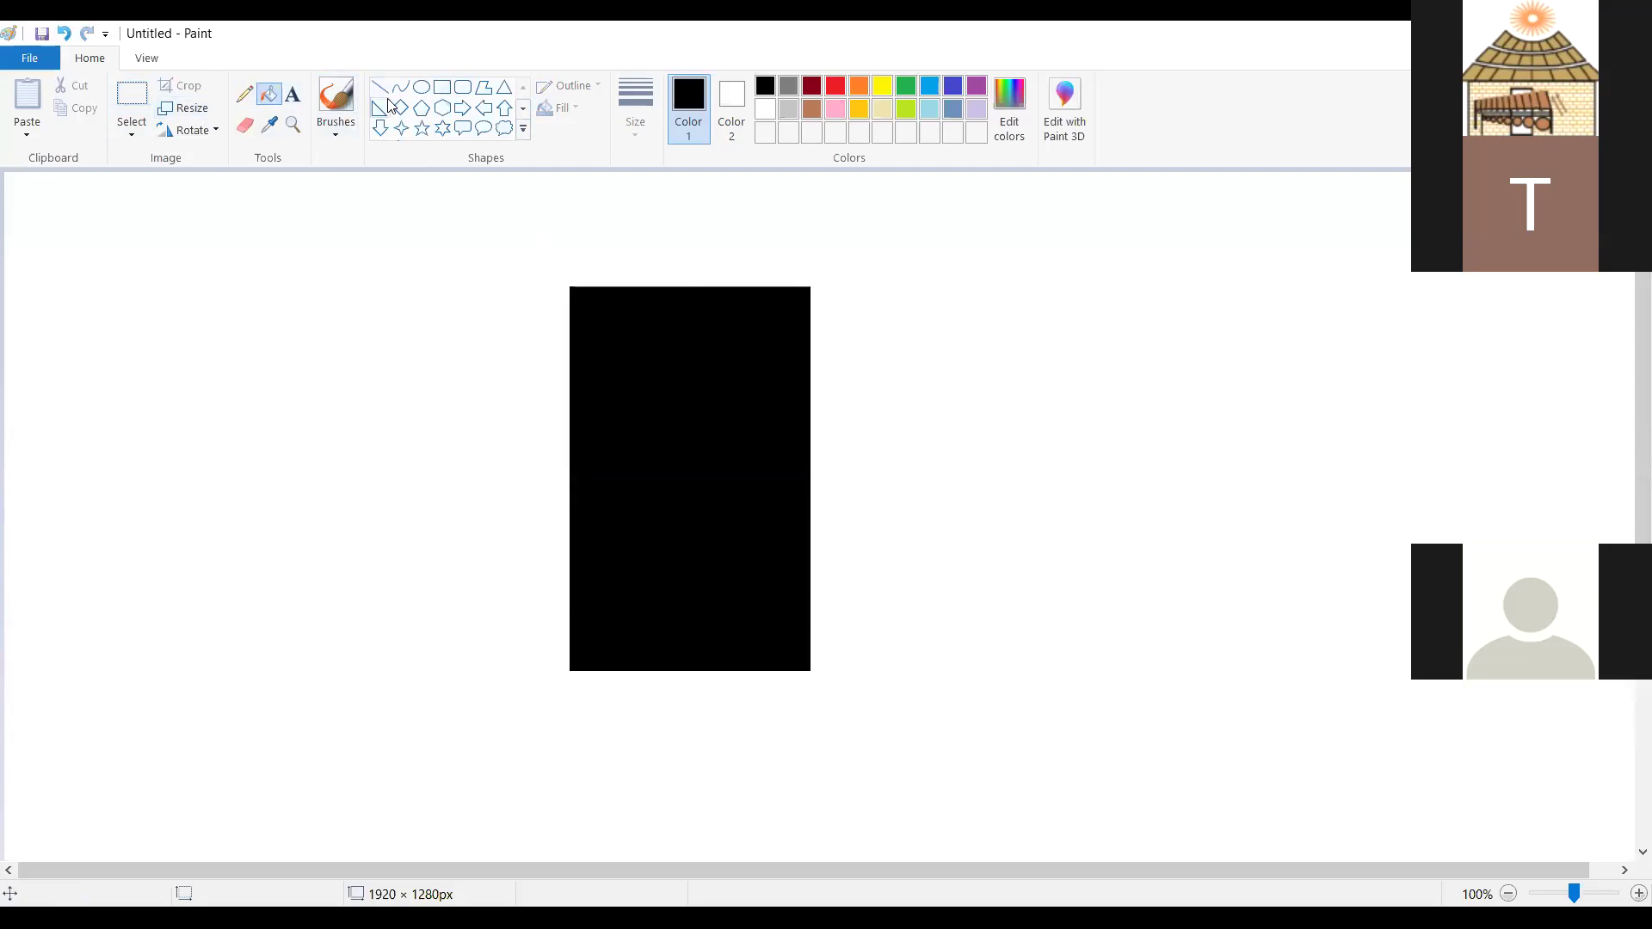
- Erase a small notch halfway down each vertical side of the black rectangle
{"action": "left_click", "coordinate": [245, 126]}
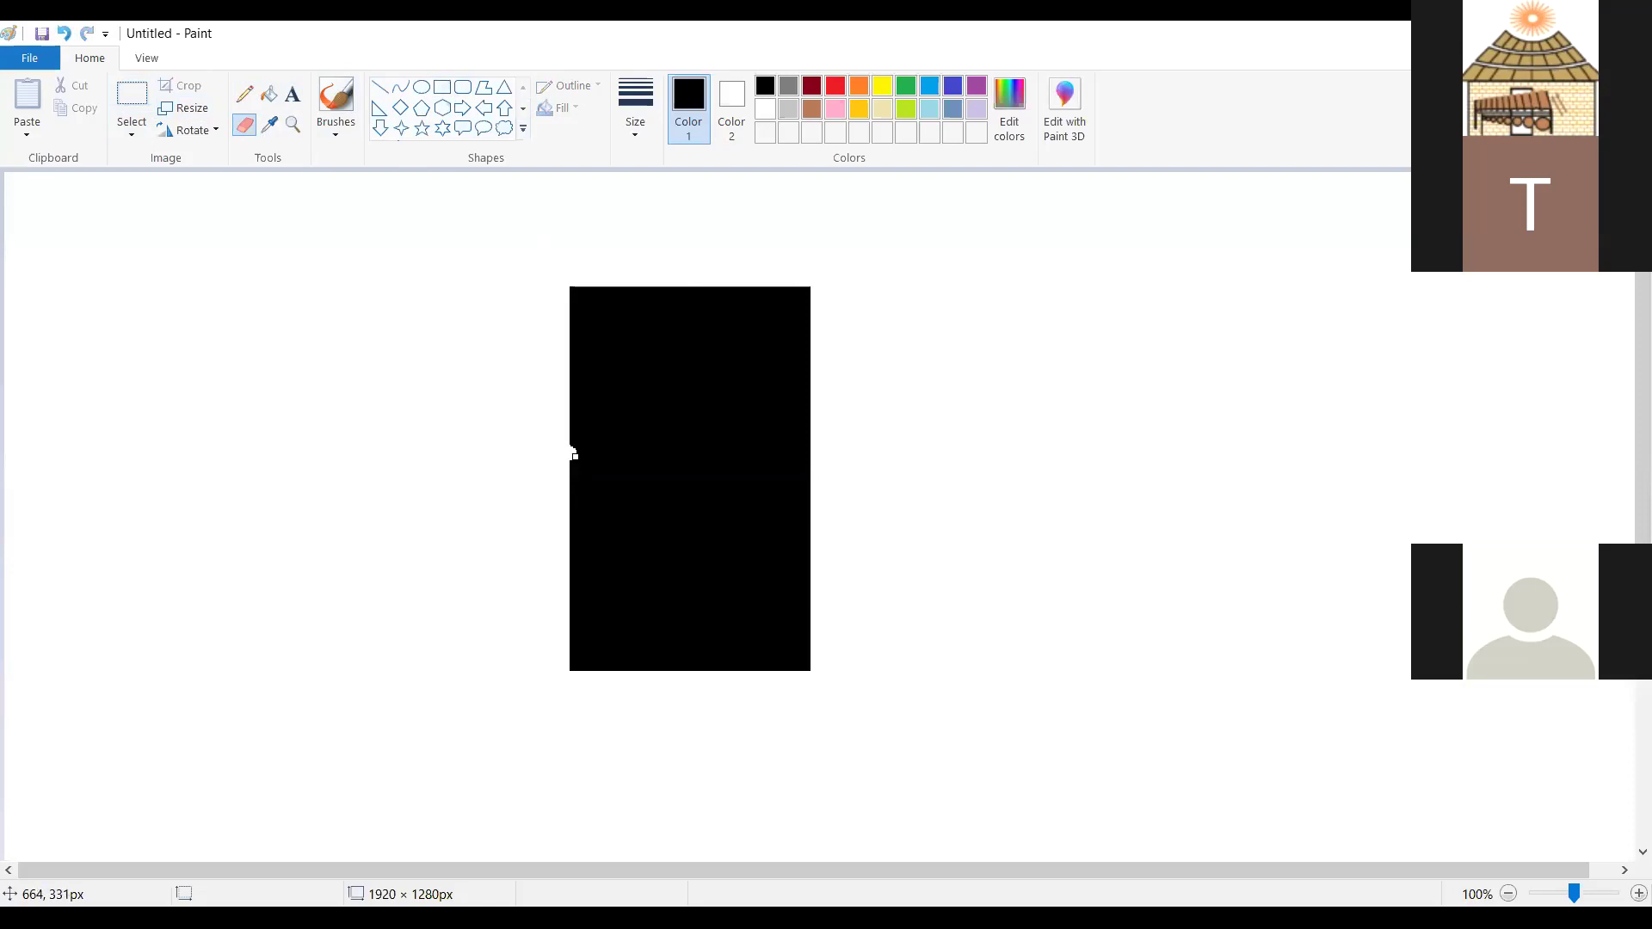
{"action": "left_click_drag", "start_coordinate": [573, 467], "coordinate": [572, 461]}
{"action": "left_click_drag", "start_coordinate": [833, 442], "coordinate": [795, 457]}
{"action": "left_click_drag", "start_coordinate": [573, 459], "coordinate": [582, 450]}
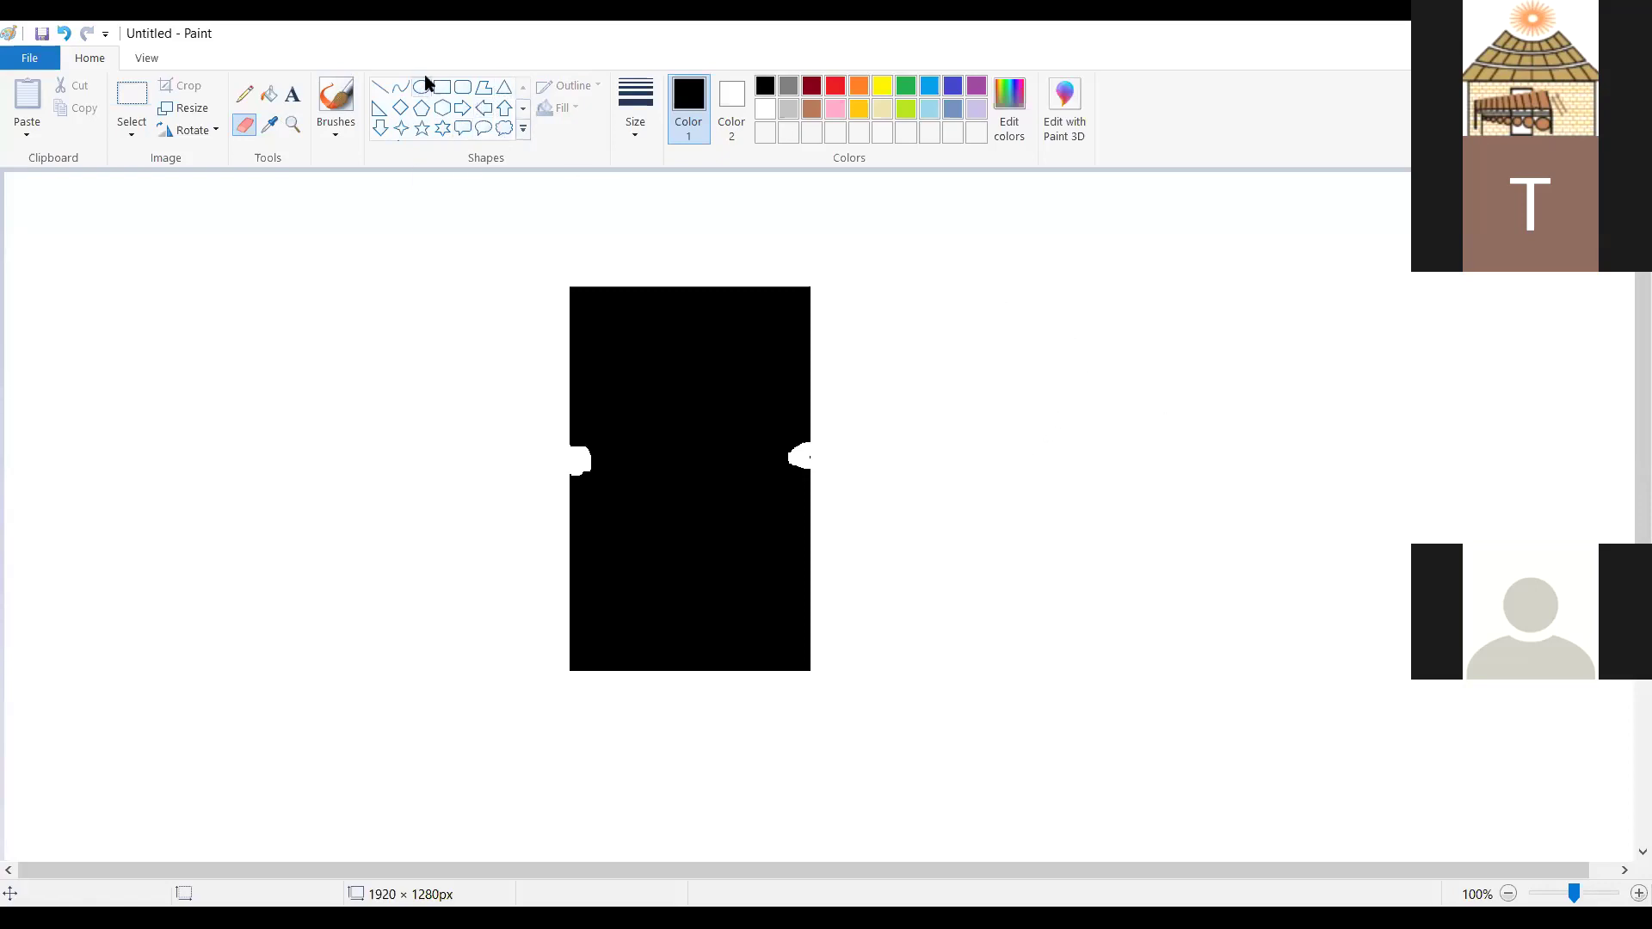
- Draw a narrow triangle about 98 × 172 px to the right of the notched rectangle and fill it with black
{"action": "left_click", "coordinate": [504, 87]}
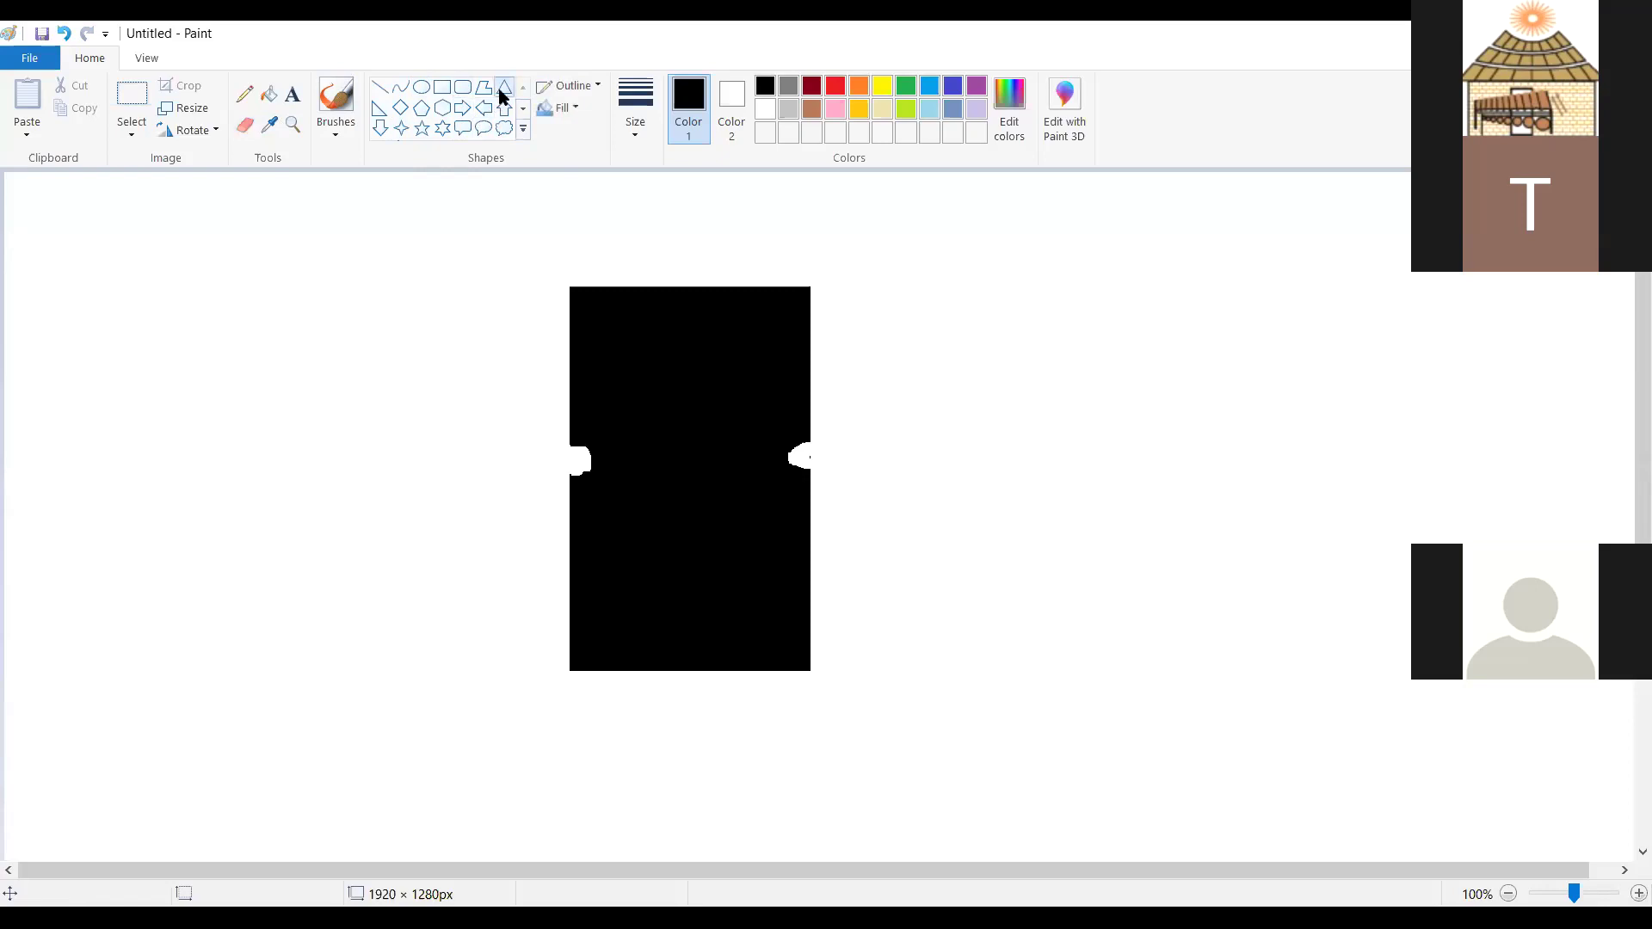
{"action": "mouse_move", "coordinate": [996, 435]}
{"action": "left_mouse_down"}
{"action": "mouse_move", "coordinate": [1073, 321]}
{"action": "mouse_move", "coordinate": [1066, 591]}
{"action": "mouse_move", "coordinate": [1079, 581]}
{"action": "left_mouse_up"}
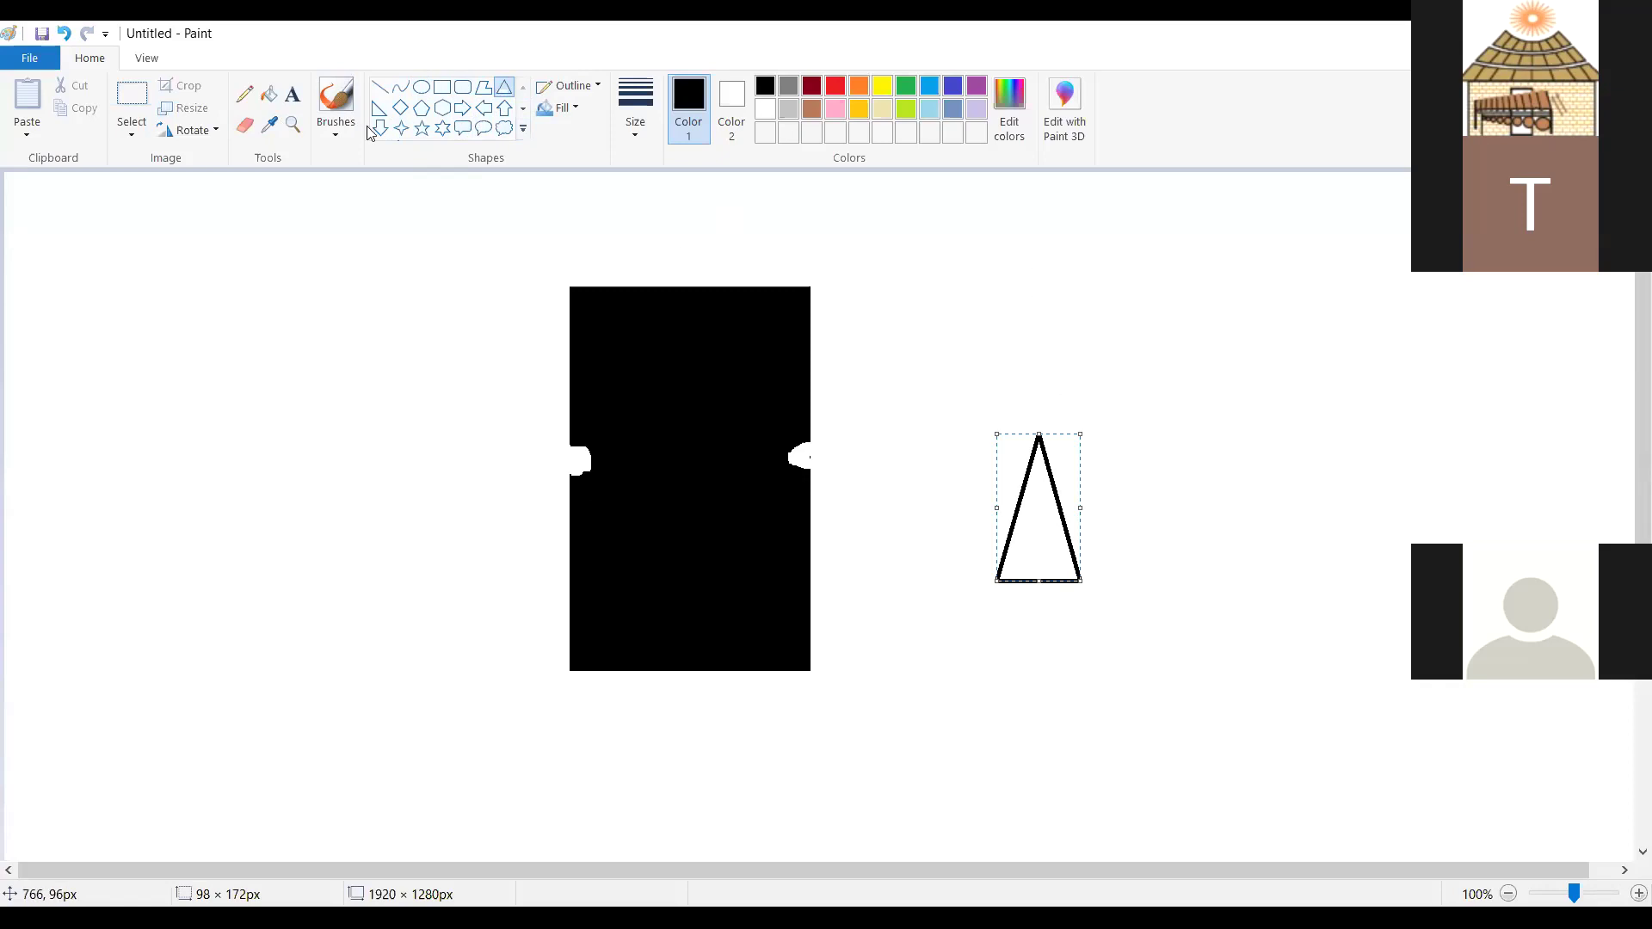
{"action": "left_click", "coordinate": [129, 101]}
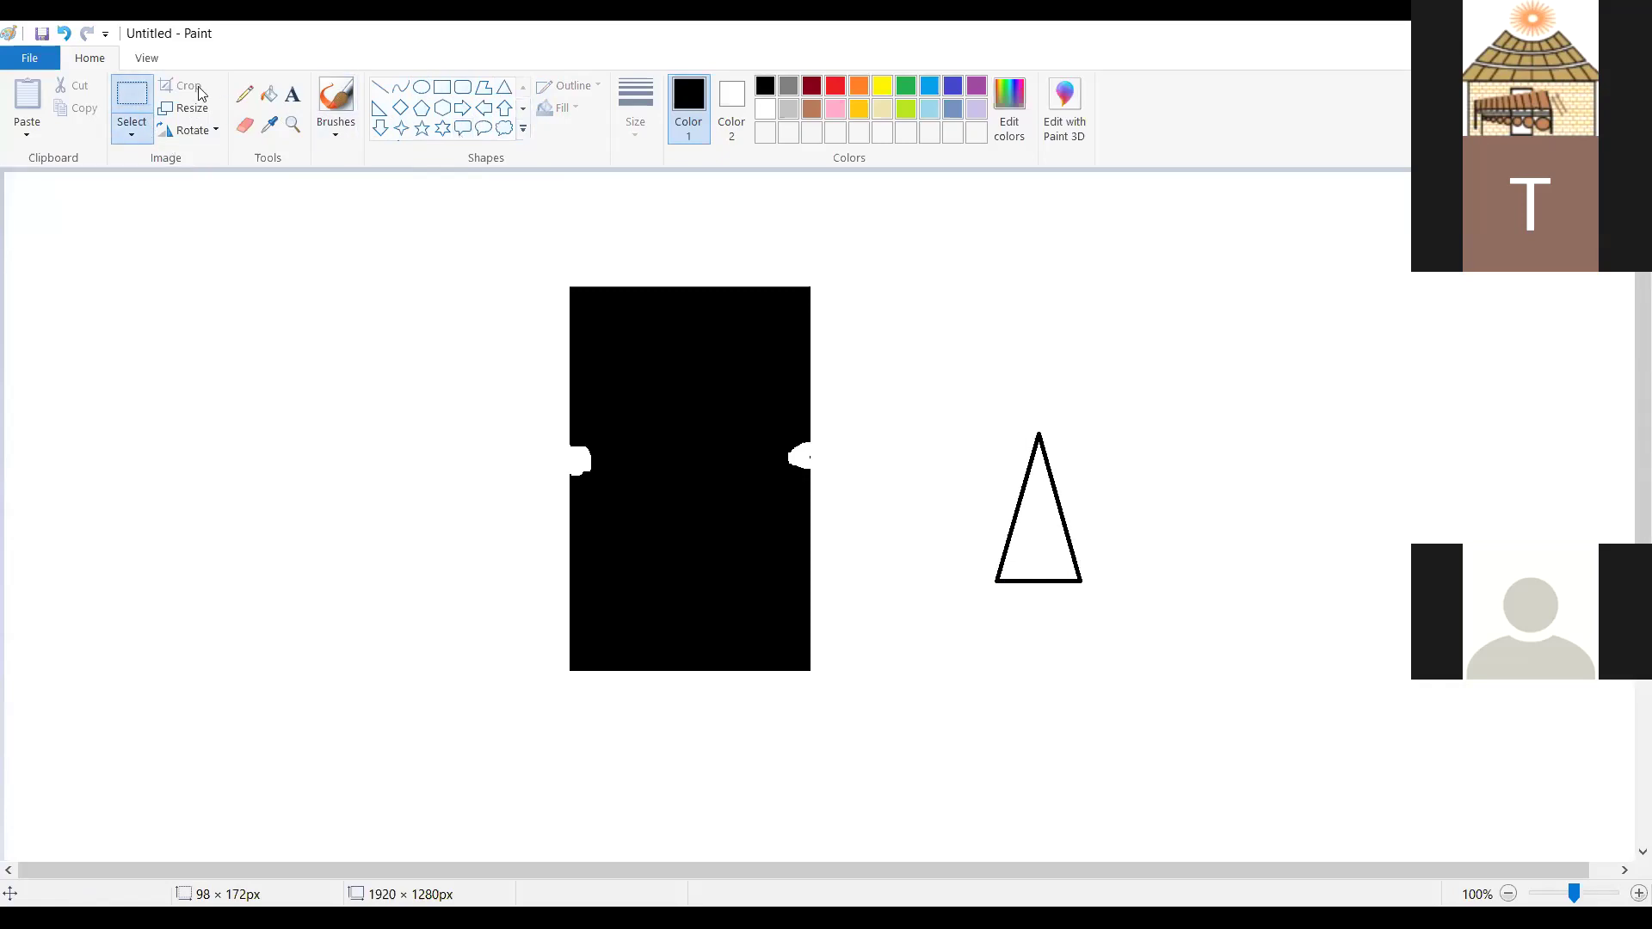
{"action": "left_click", "coordinate": [189, 130]}
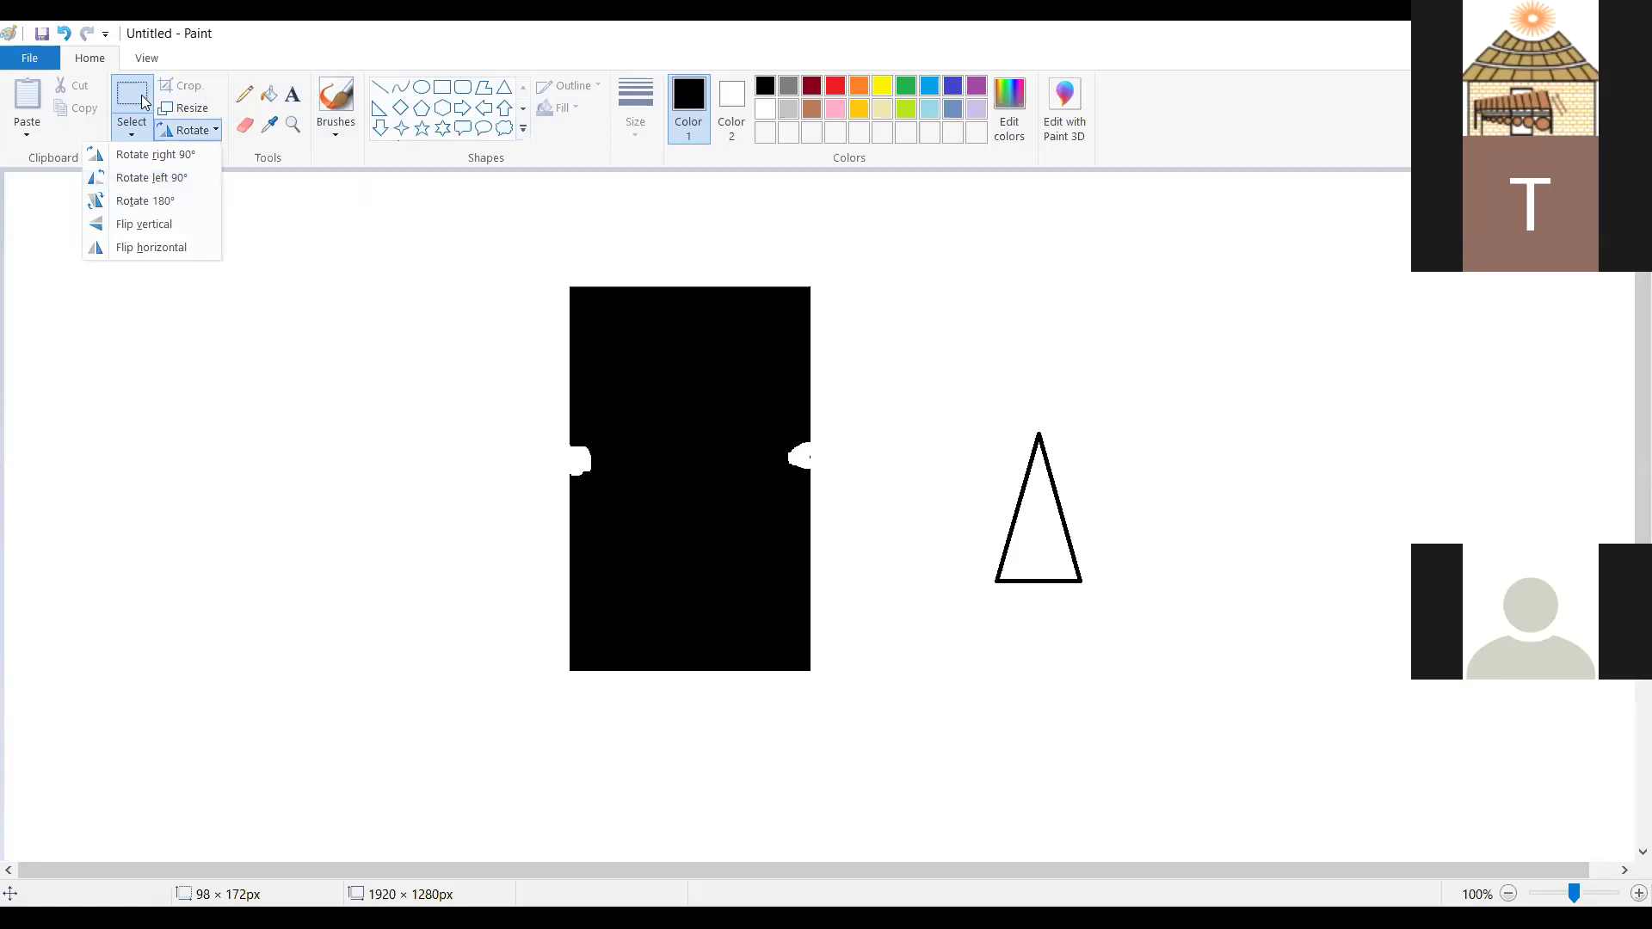
{"action": "left_click", "coordinate": [892, 574]}
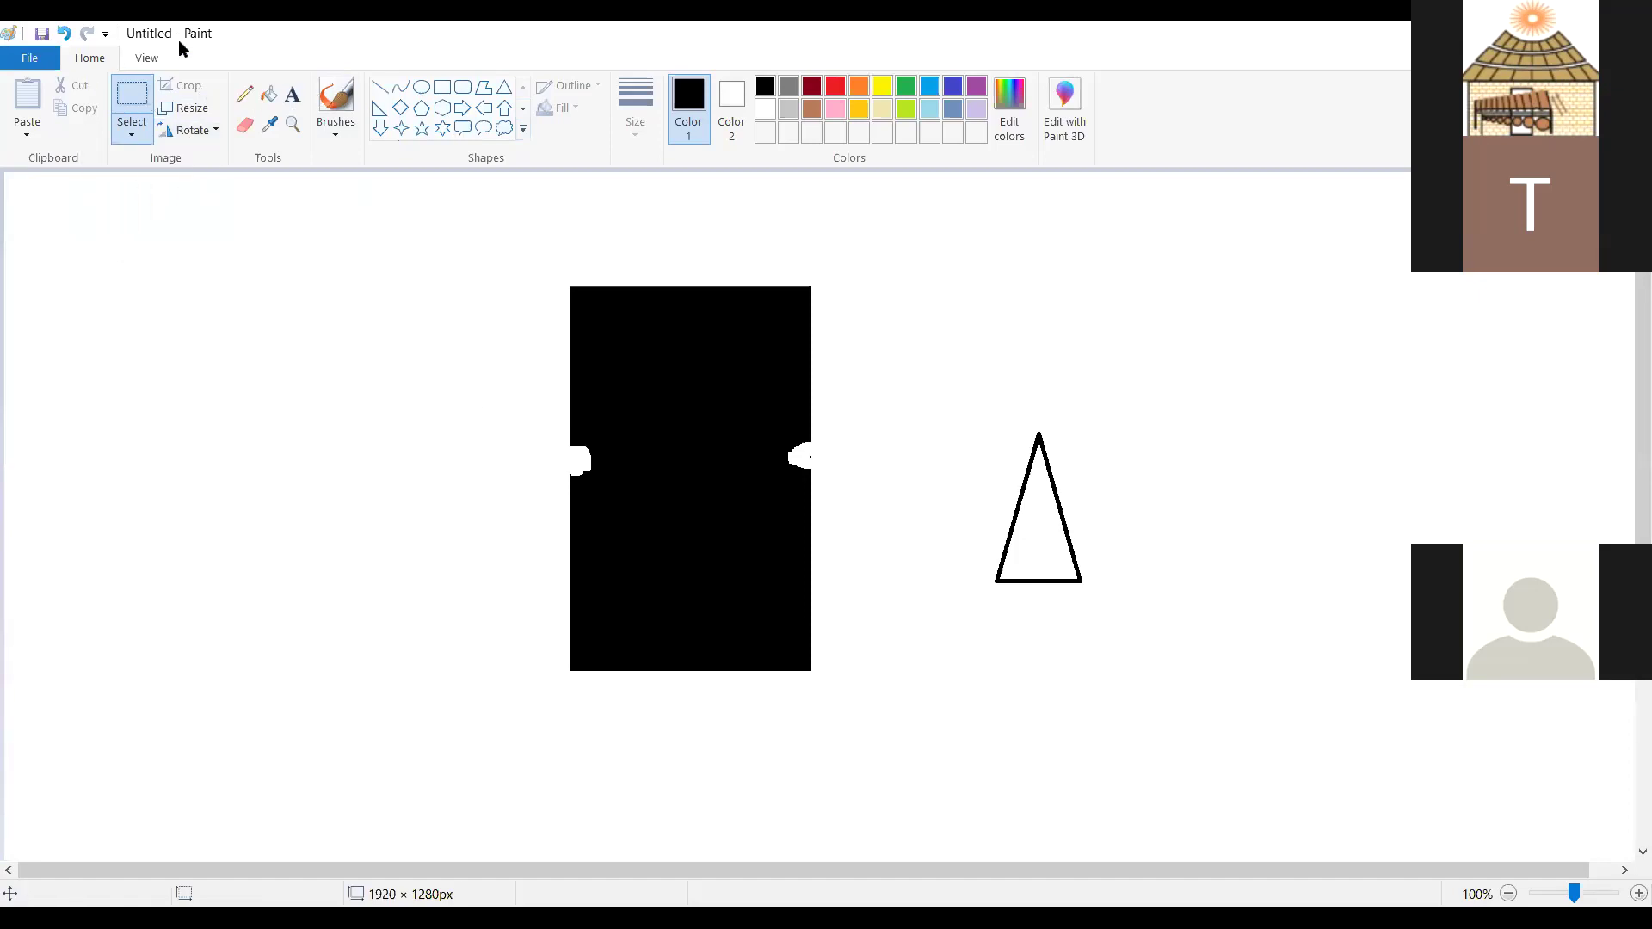
{"action": "left_click", "coordinate": [268, 93]}
{"action": "left_click", "coordinate": [1037, 555]}
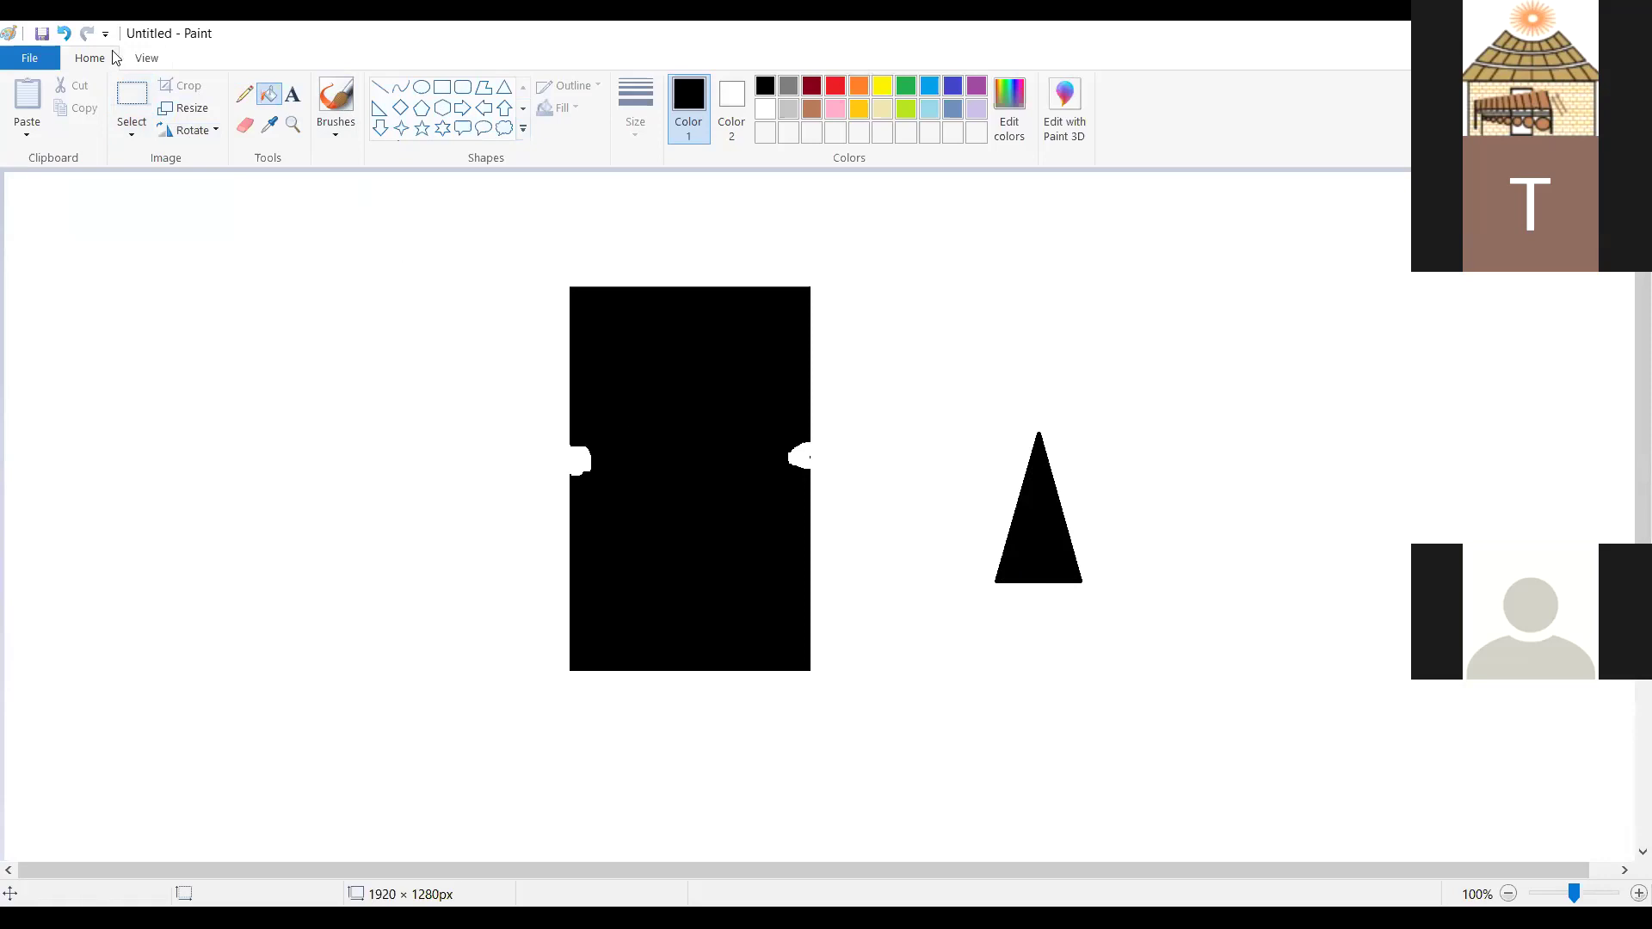
- Copy the triangle's lower part, rotate the copy right 90° twice, and place it over the tip to form an hourglass
{"action": "left_click", "coordinate": [134, 94]}
{"action": "left_click_drag", "start_coordinate": [964, 603], "coordinate": [1132, 491]}
{"action": "key", "text": "ctrl+c"}
{"action": "key", "text": "ctrl+v"}
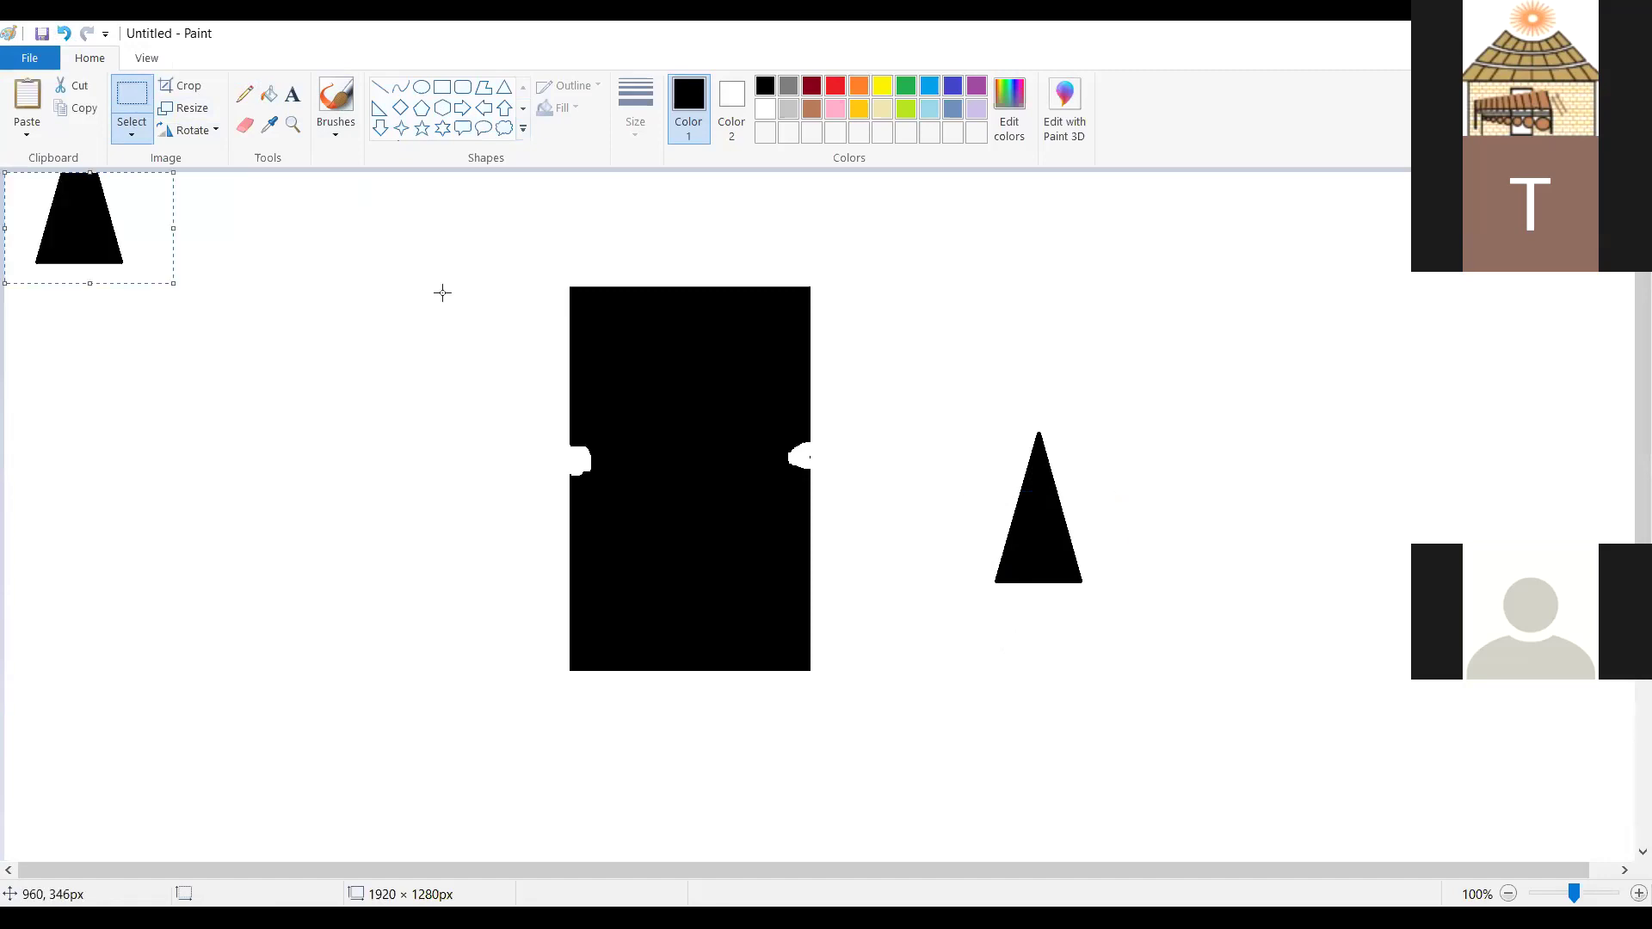
{"action": "left_click", "coordinate": [214, 131]}
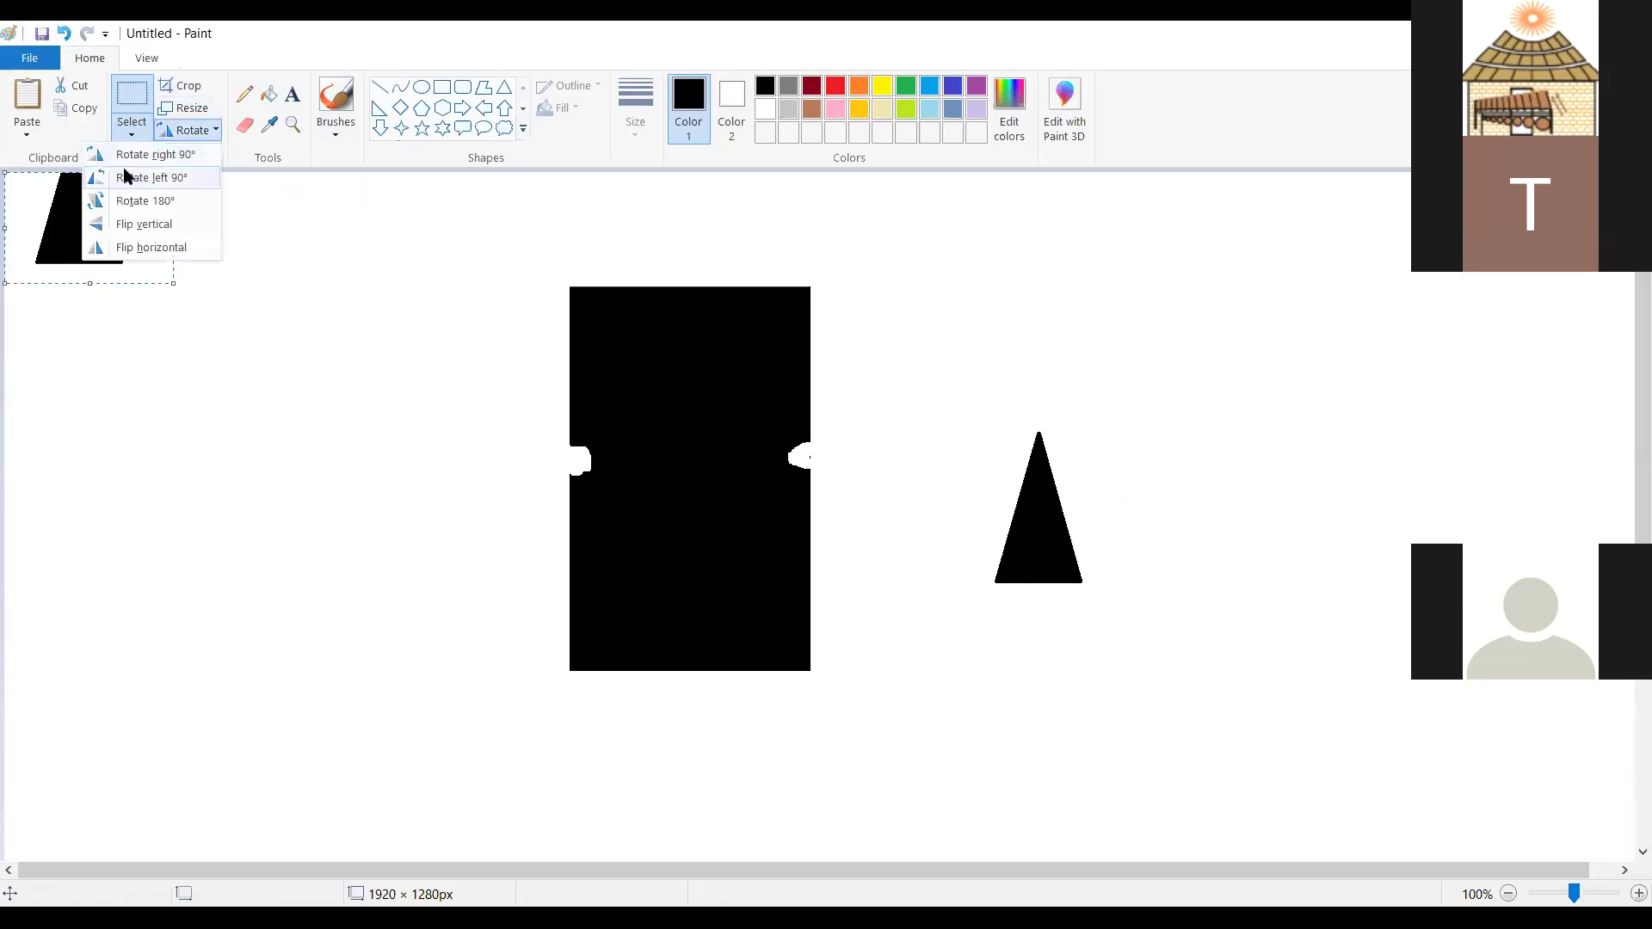
{"action": "left_click", "coordinate": [120, 162]}
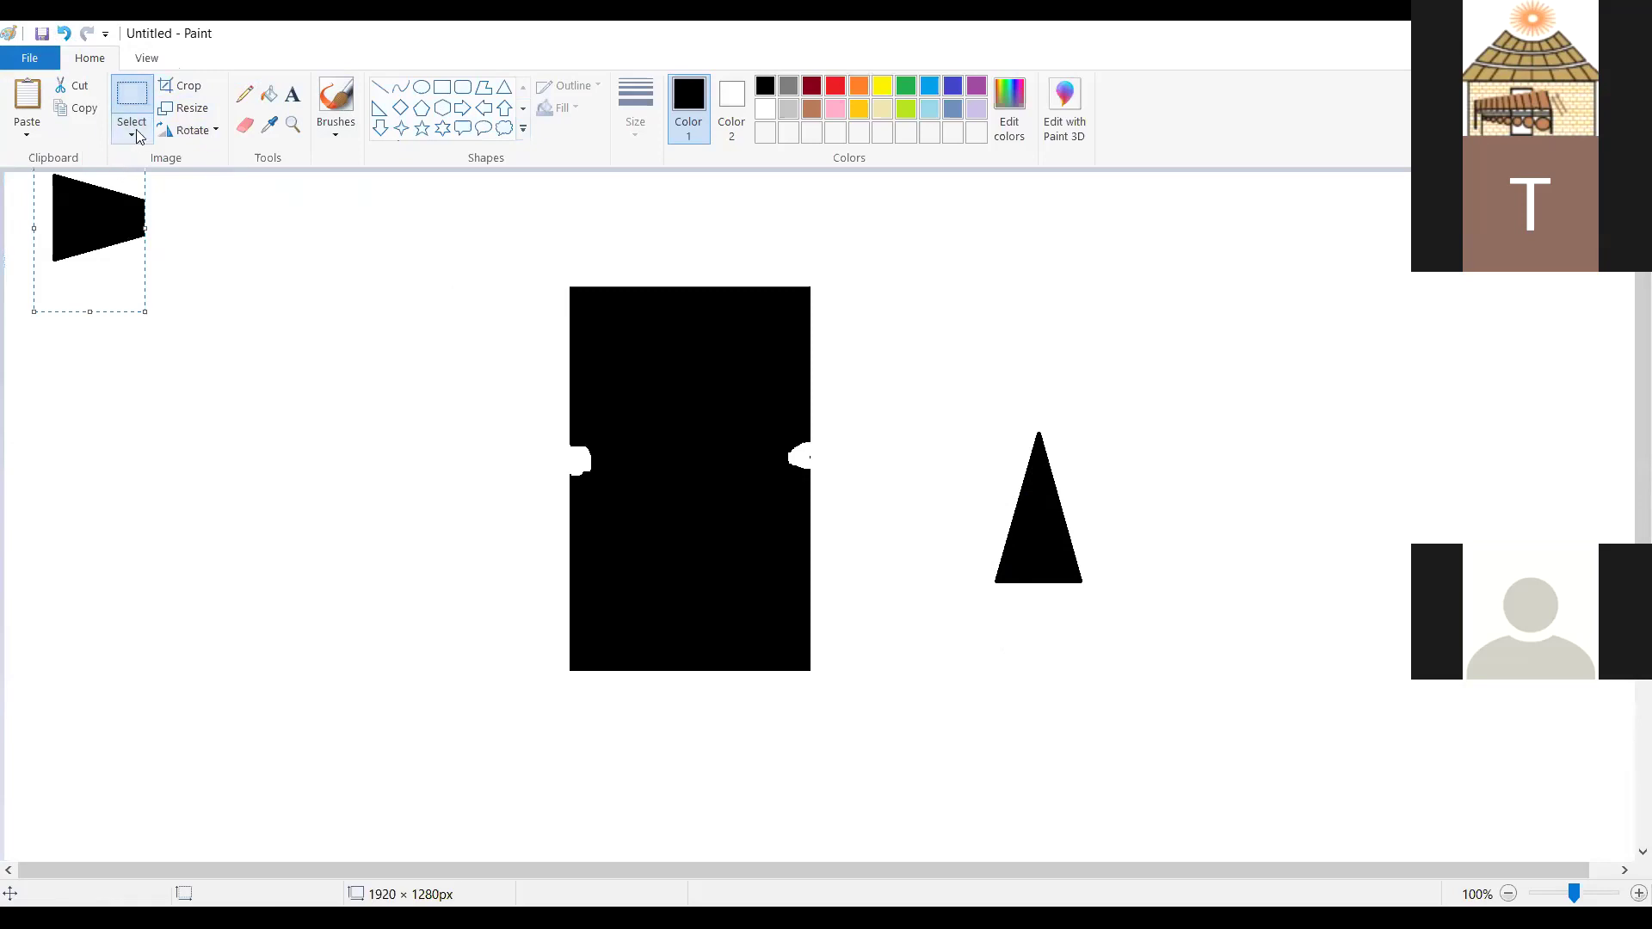
{"action": "left_click", "coordinate": [181, 130]}
{"action": "left_click", "coordinate": [169, 162]}
{"action": "left_click_drag", "start_coordinate": [83, 217], "coordinate": [1025, 426]}
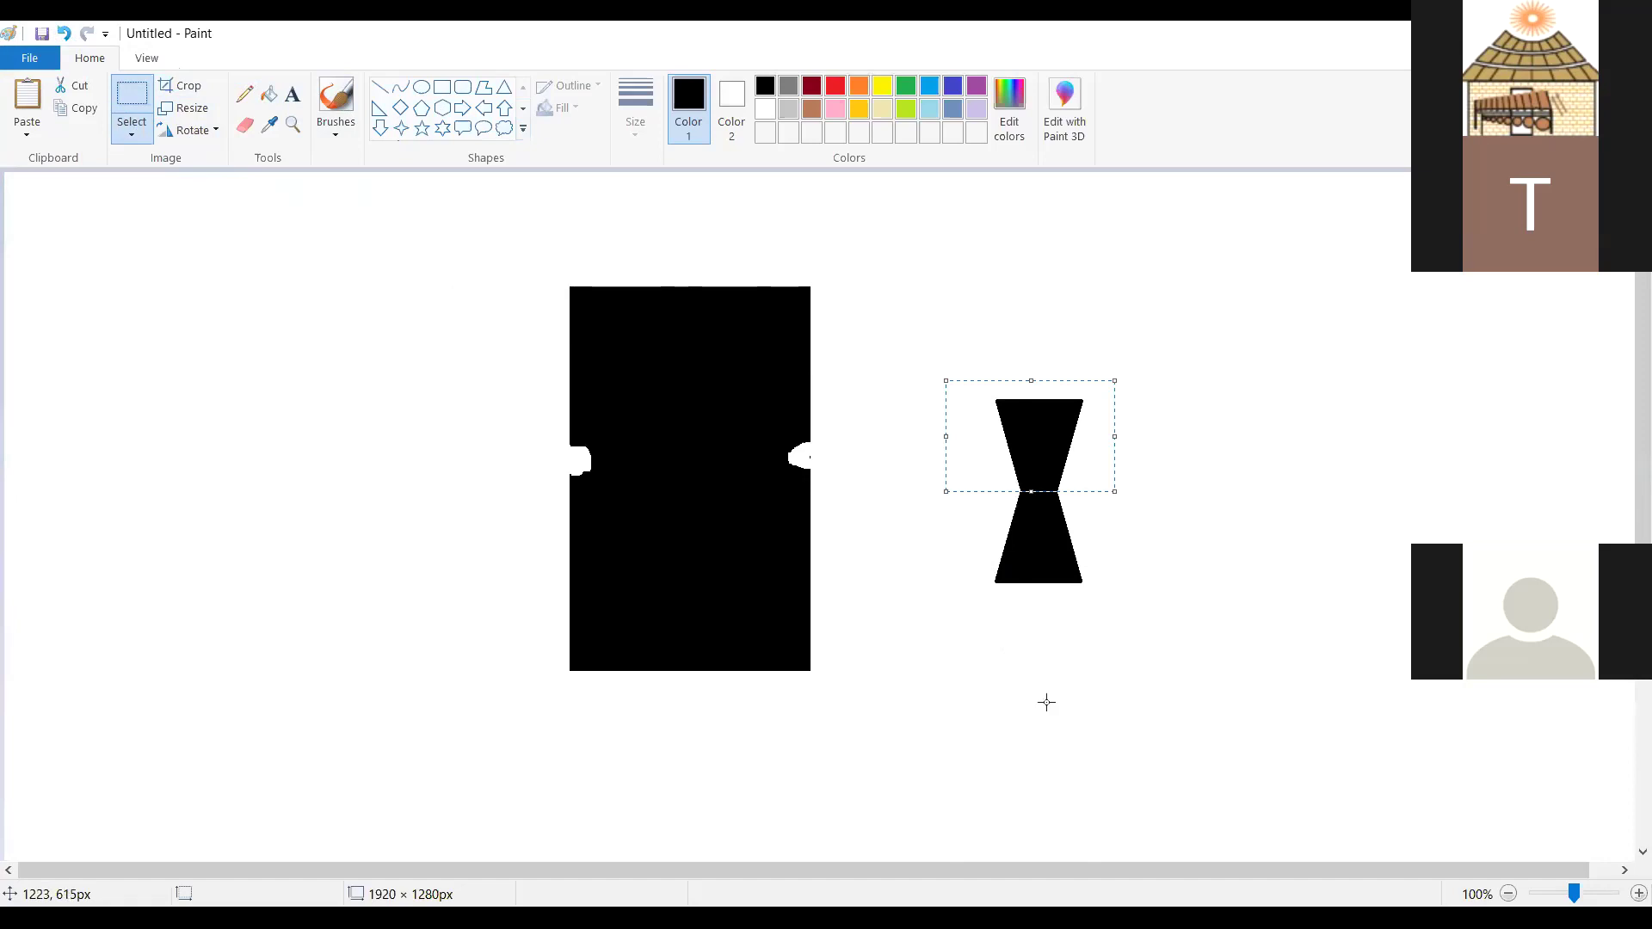
{"action": "left_click", "coordinate": [1023, 715]}
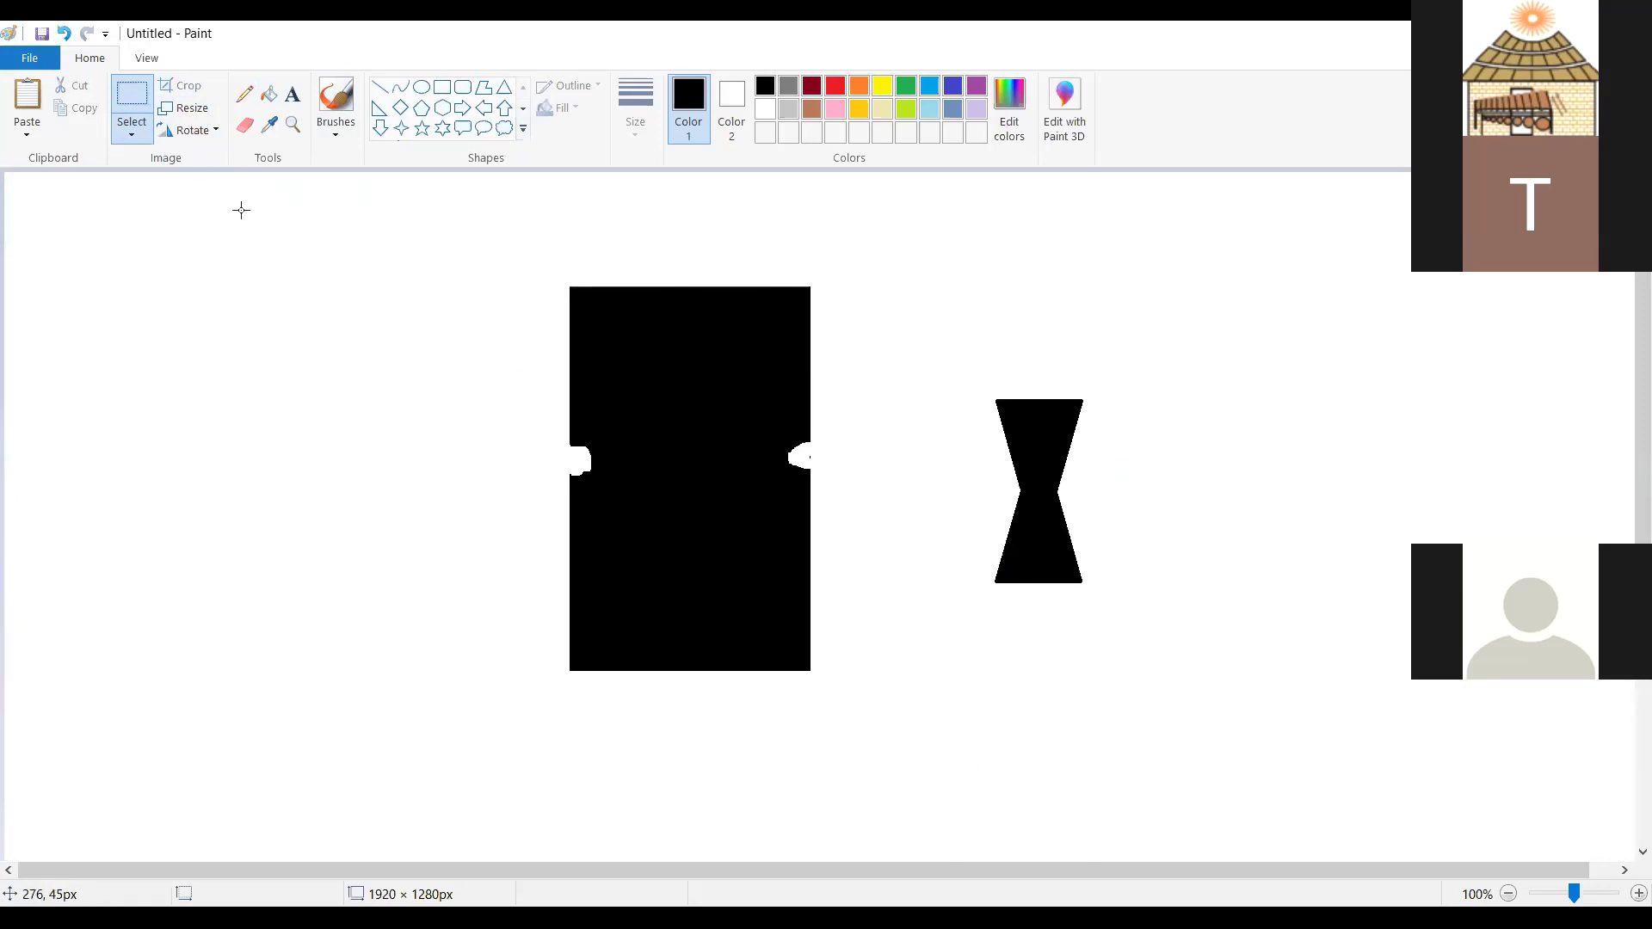
- Draw a slanted cylinder right of the hourglass from ellipses about 134 × 55 px and 125 × 73 px, joined by two side lines
{"action": "left_click", "coordinate": [425, 92]}
{"action": "left_click_drag", "start_coordinate": [1185, 342], "coordinate": [1301, 389]}
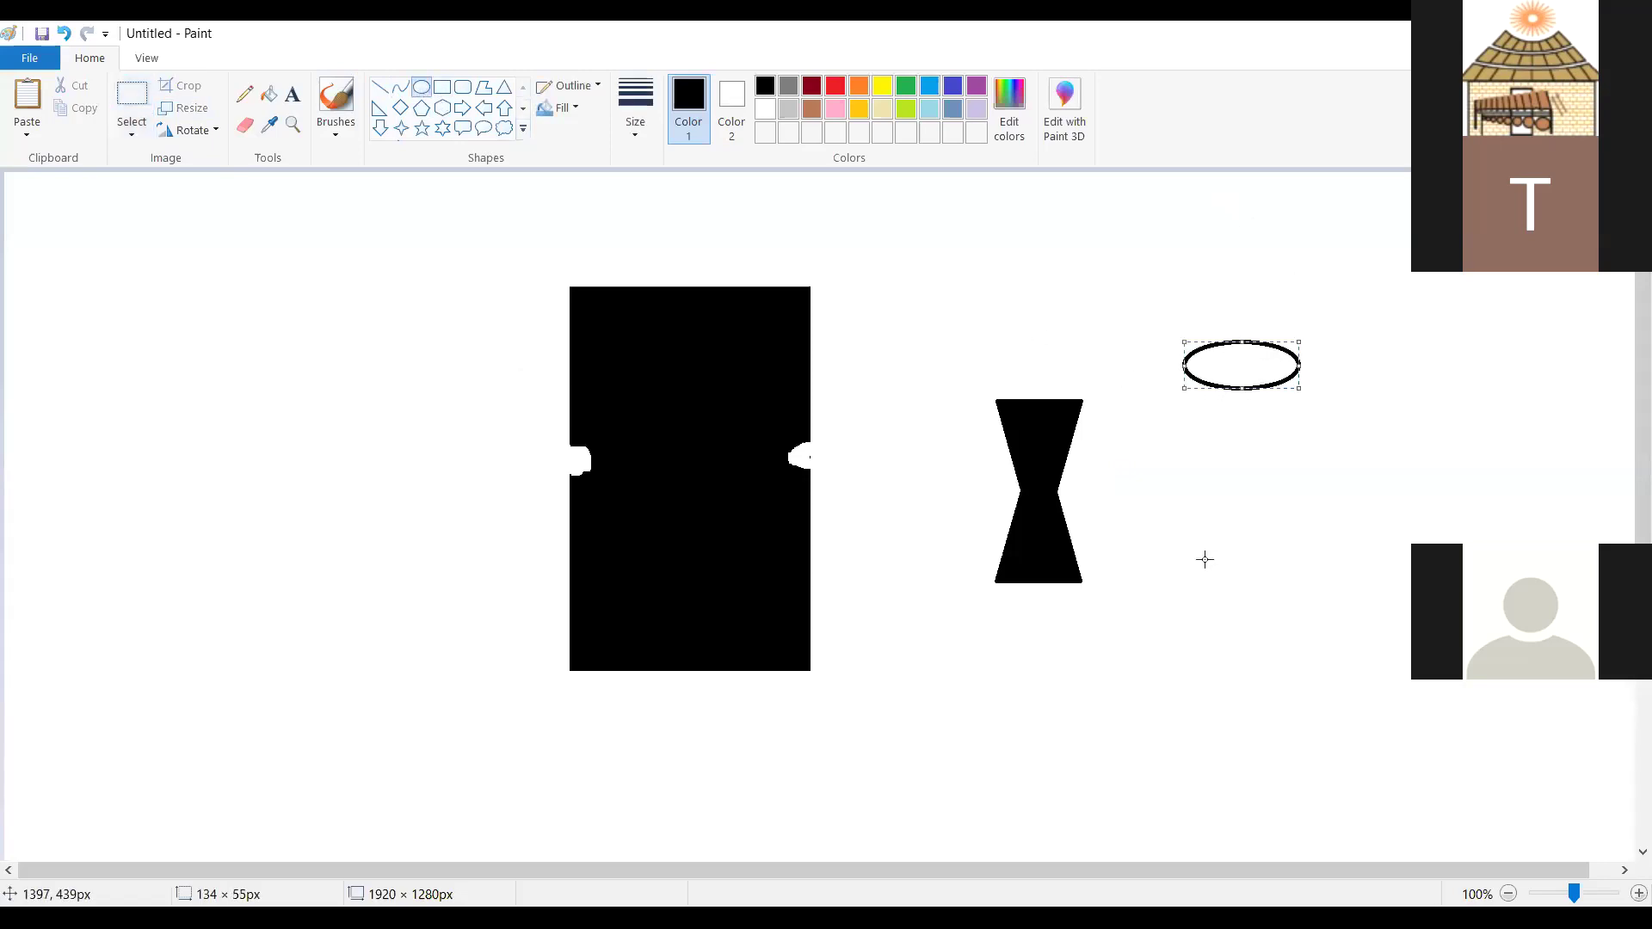
{"action": "left_click_drag", "start_coordinate": [1153, 611], "coordinate": [1262, 674]}
{"action": "left_click", "coordinate": [379, 87]}
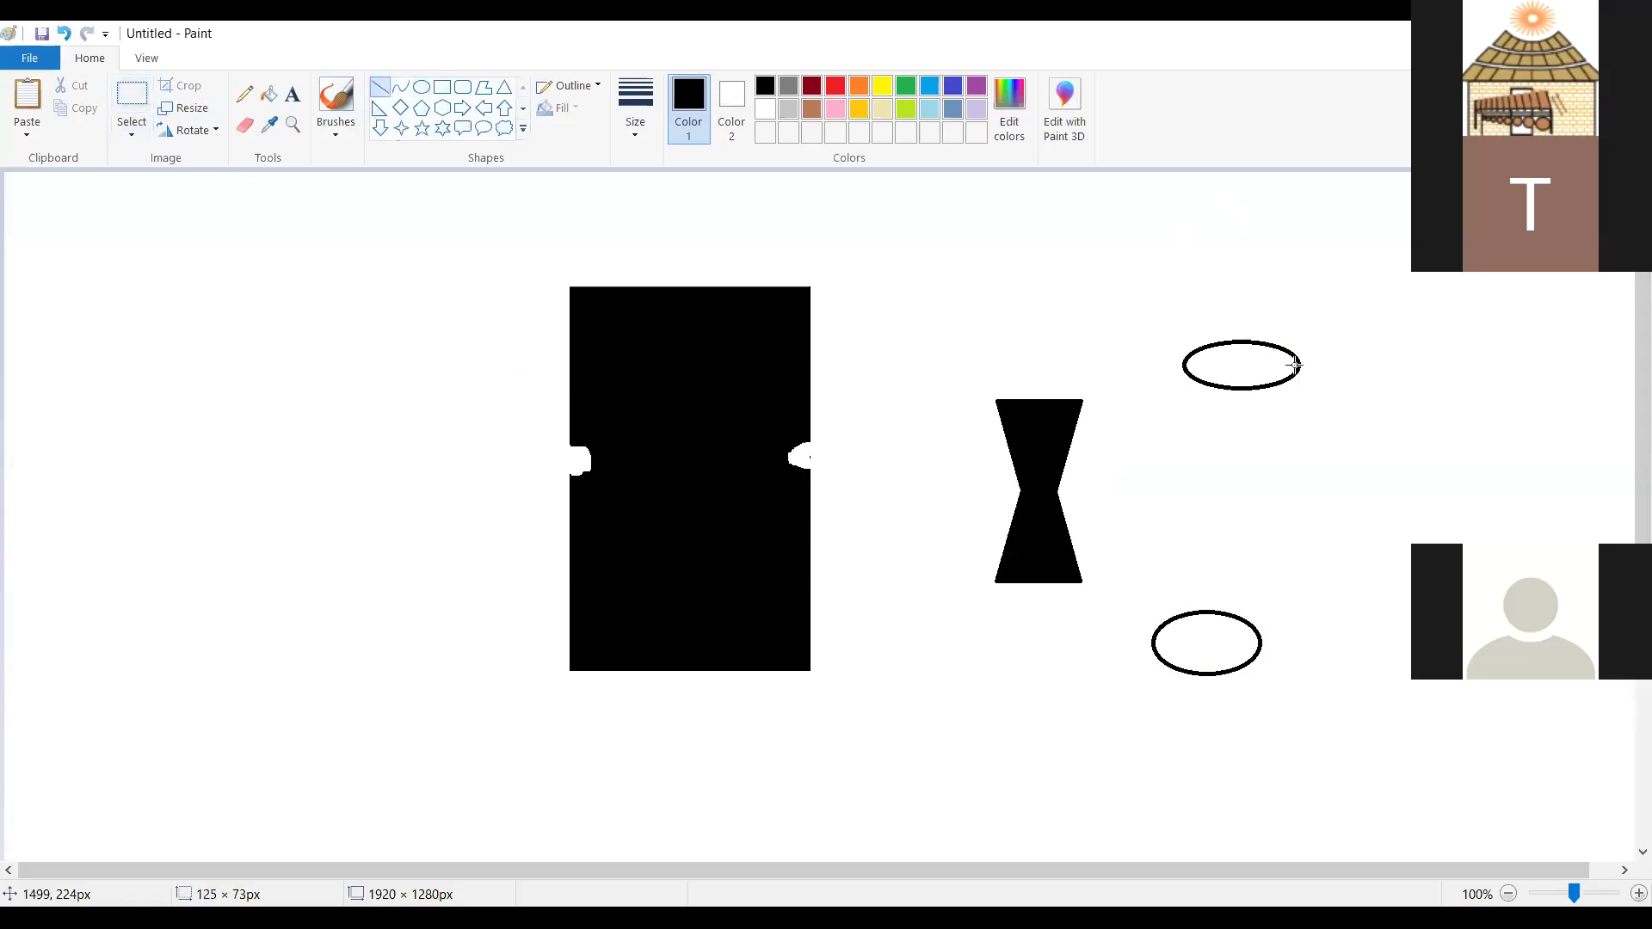
{"action": "left_click_drag", "start_coordinate": [1301, 368], "coordinate": [1261, 649]}
{"action": "left_click_drag", "start_coordinate": [1185, 353], "coordinate": [1154, 645]}
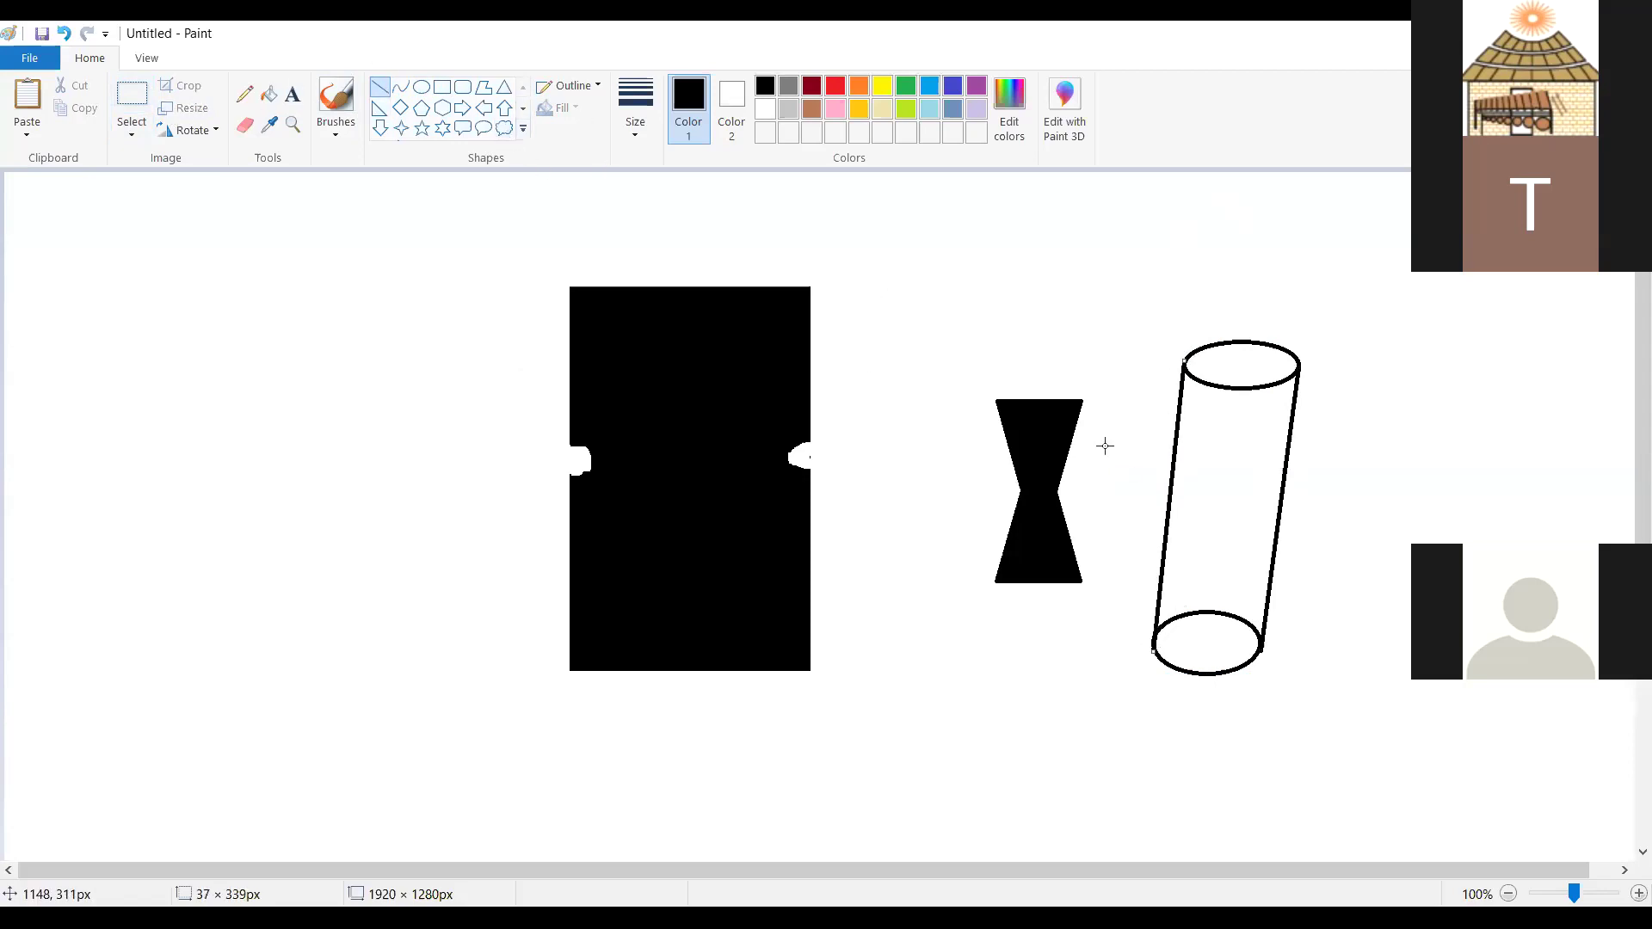
- Draw an inward-pointing V-shaped notch with straight lines on each side of the cylinder, about midway down
{"action": "left_click", "coordinate": [1302, 458]}
{"action": "left_click_drag", "start_coordinate": [1175, 464], "coordinate": [1185, 512]}
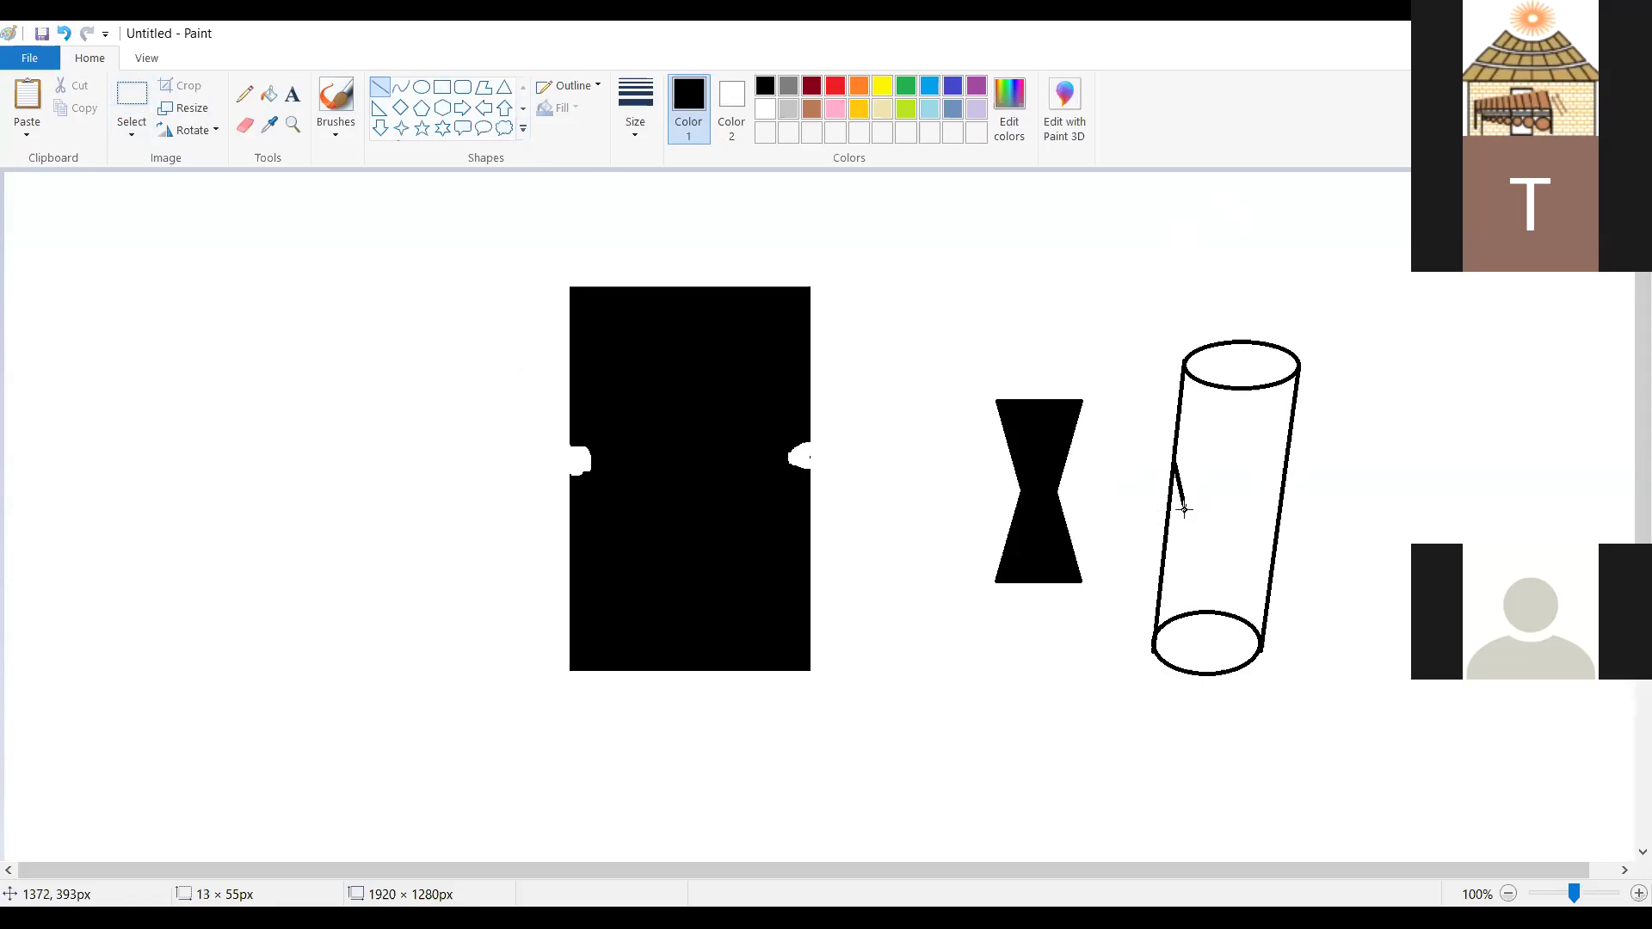
{"action": "left_click", "coordinate": [1168, 519]}
{"action": "left_click_drag", "start_coordinate": [1184, 509], "coordinate": [1163, 555]}
{"action": "left_click_drag", "start_coordinate": [1285, 463], "coordinate": [1272, 559]}
{"action": "left_click", "coordinate": [1257, 506]}
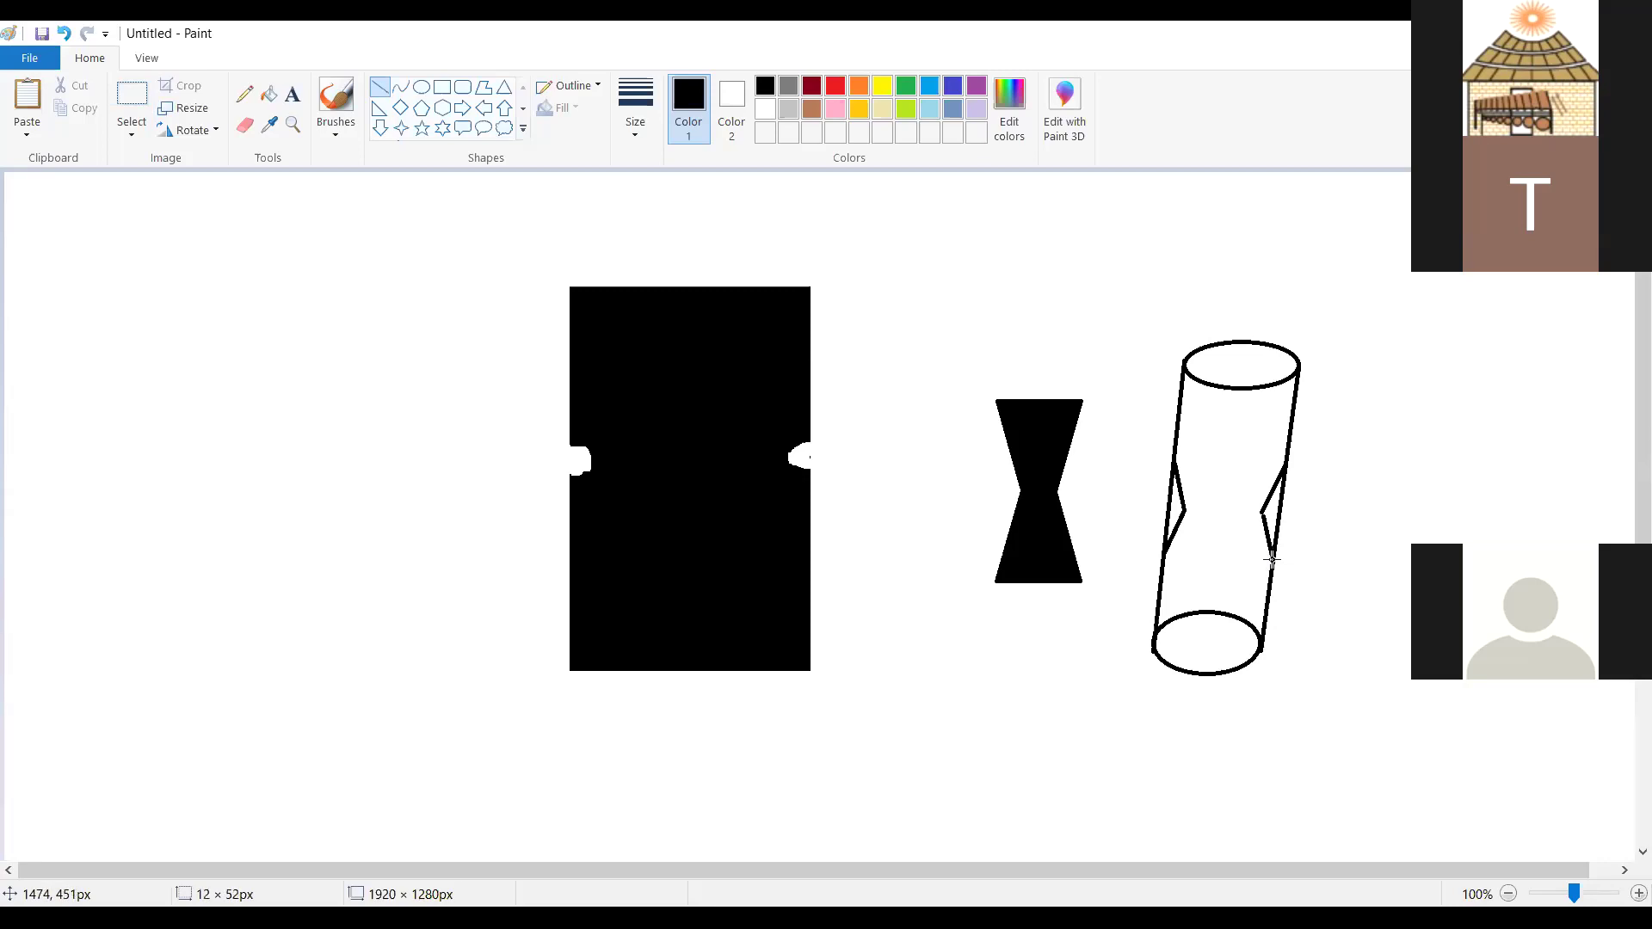
- Fill both V-shaped notches on the cylinder's sides with black
{"action": "left_click", "coordinate": [270, 93]}
{"action": "left_click", "coordinate": [1277, 503]}
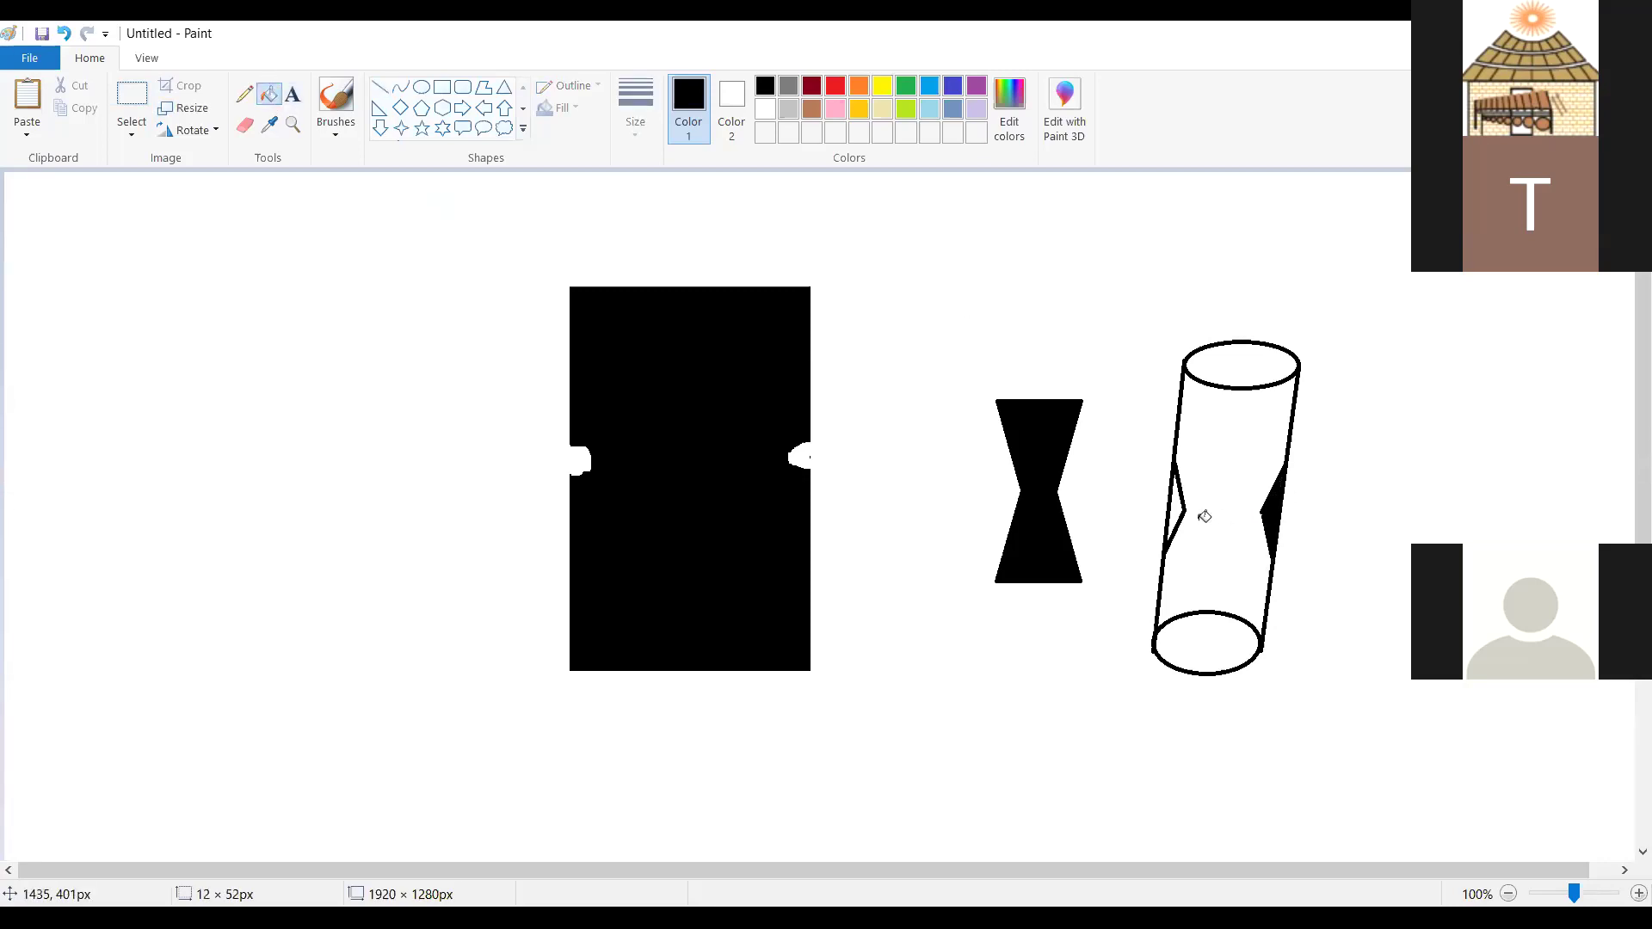
{"action": "left_click", "coordinate": [1178, 501]}
- Draw two converging slanted lines left of the rectangle and close the left one into a thin wedge
{"action": "left_click", "coordinate": [379, 87]}
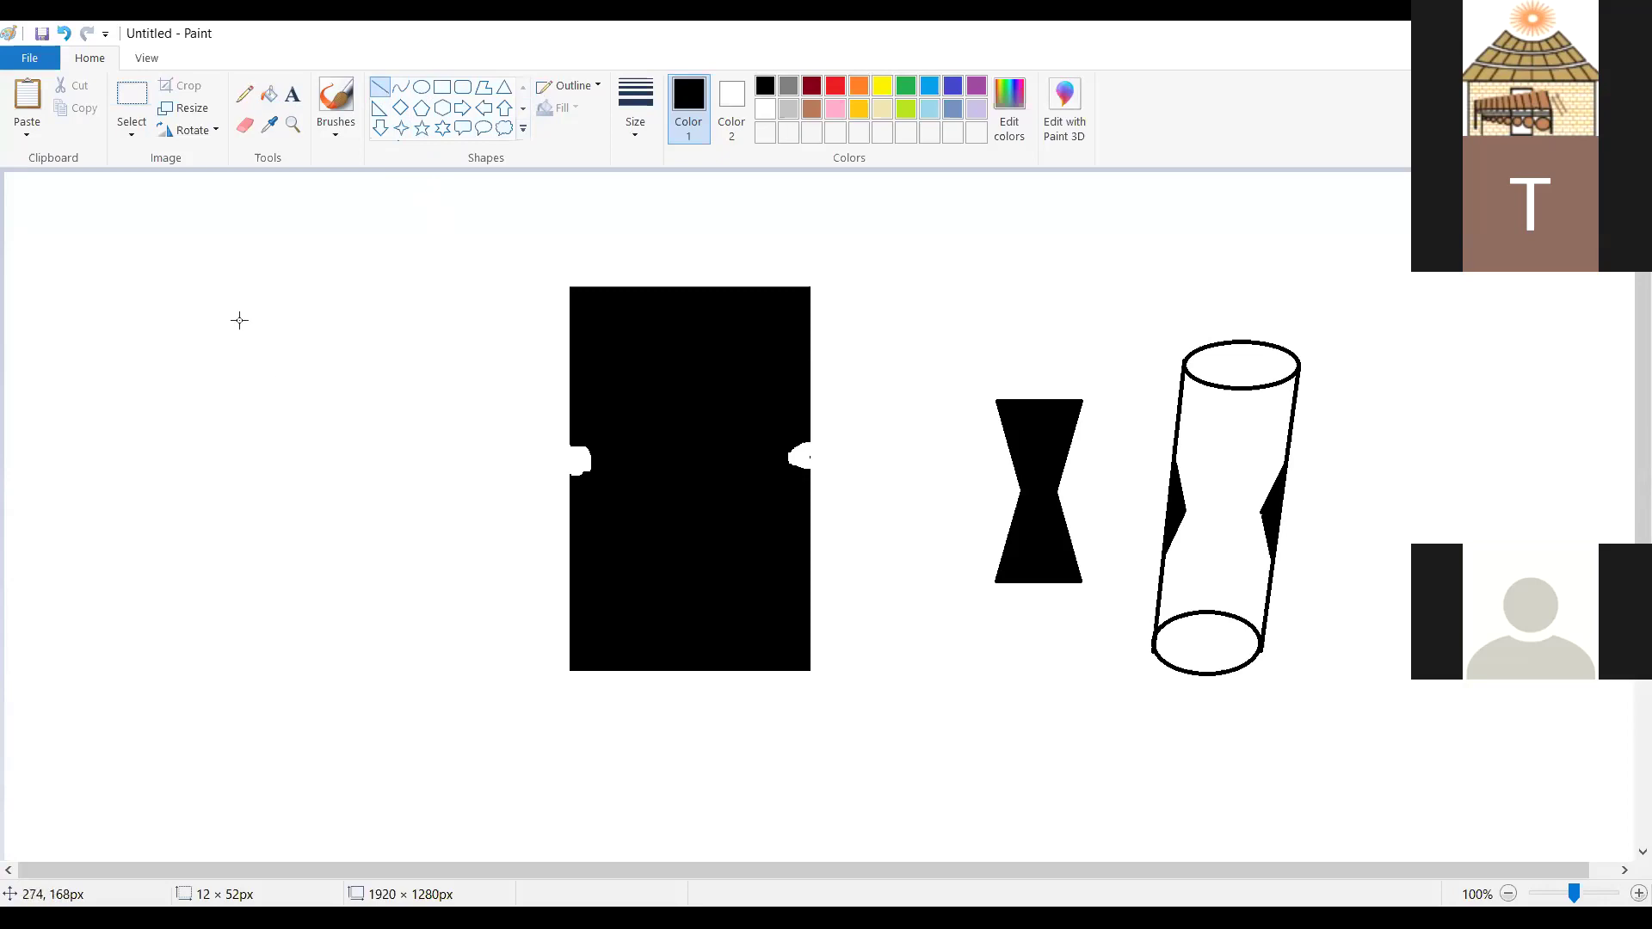
{"action": "left_click_drag", "start_coordinate": [212, 311], "coordinate": [239, 416]}
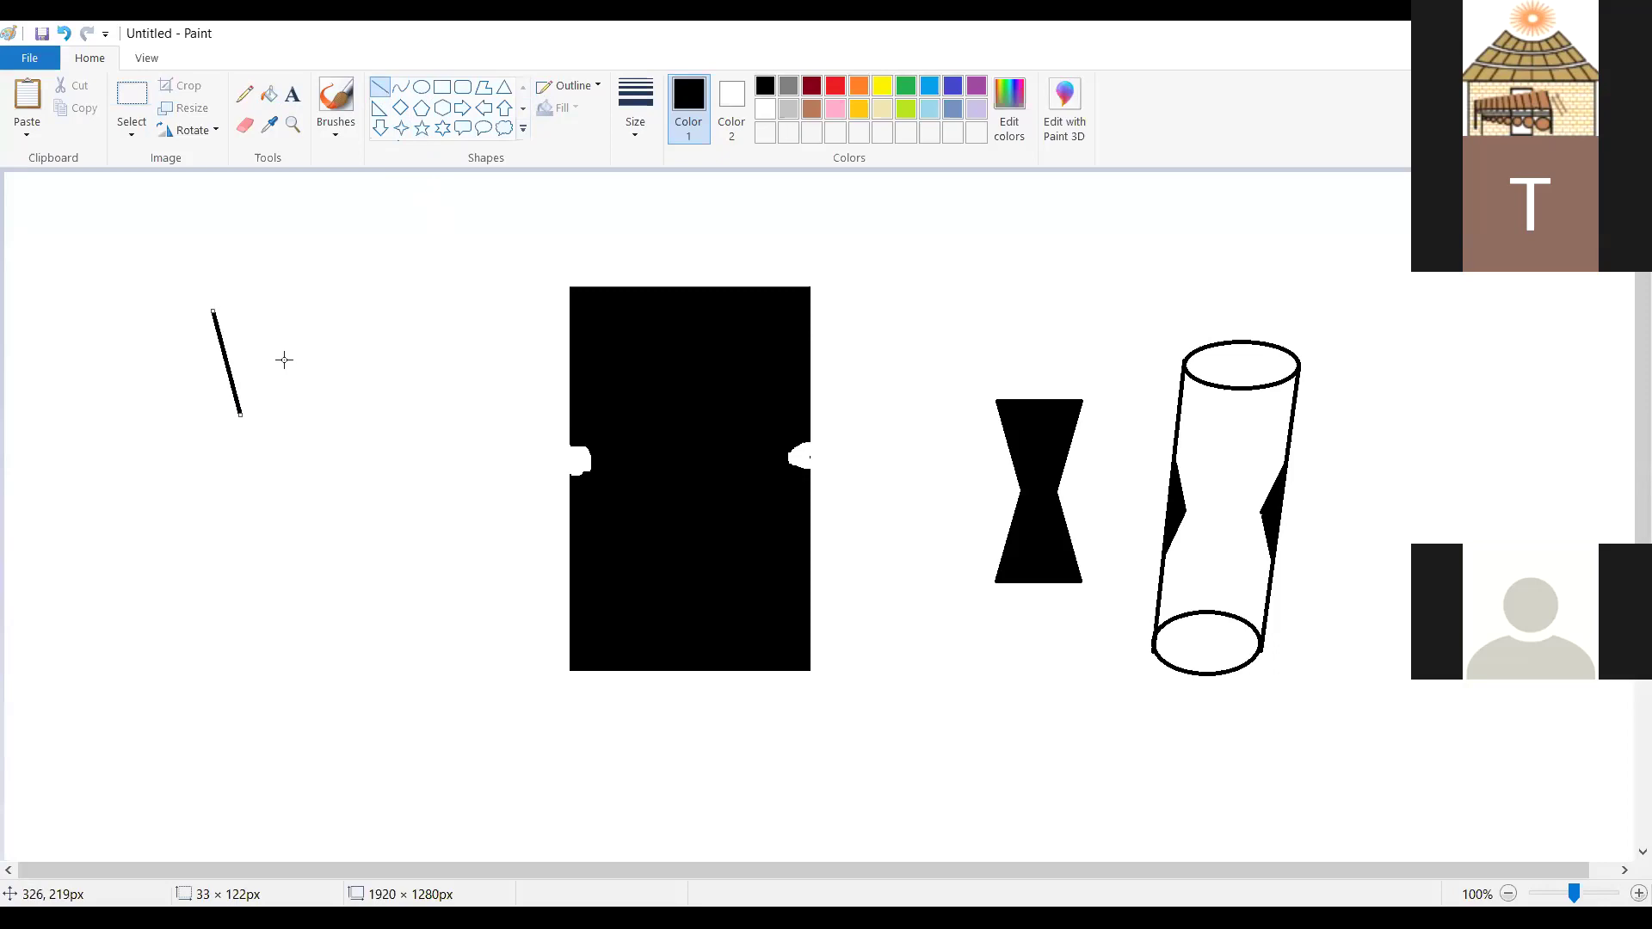
{"action": "left_click_drag", "start_coordinate": [323, 313], "coordinate": [277, 414]}
{"action": "left_click", "coordinate": [301, 459]}
{"action": "left_click_drag", "start_coordinate": [214, 311], "coordinate": [241, 422]}
{"action": "left_click", "coordinate": [255, 354]}
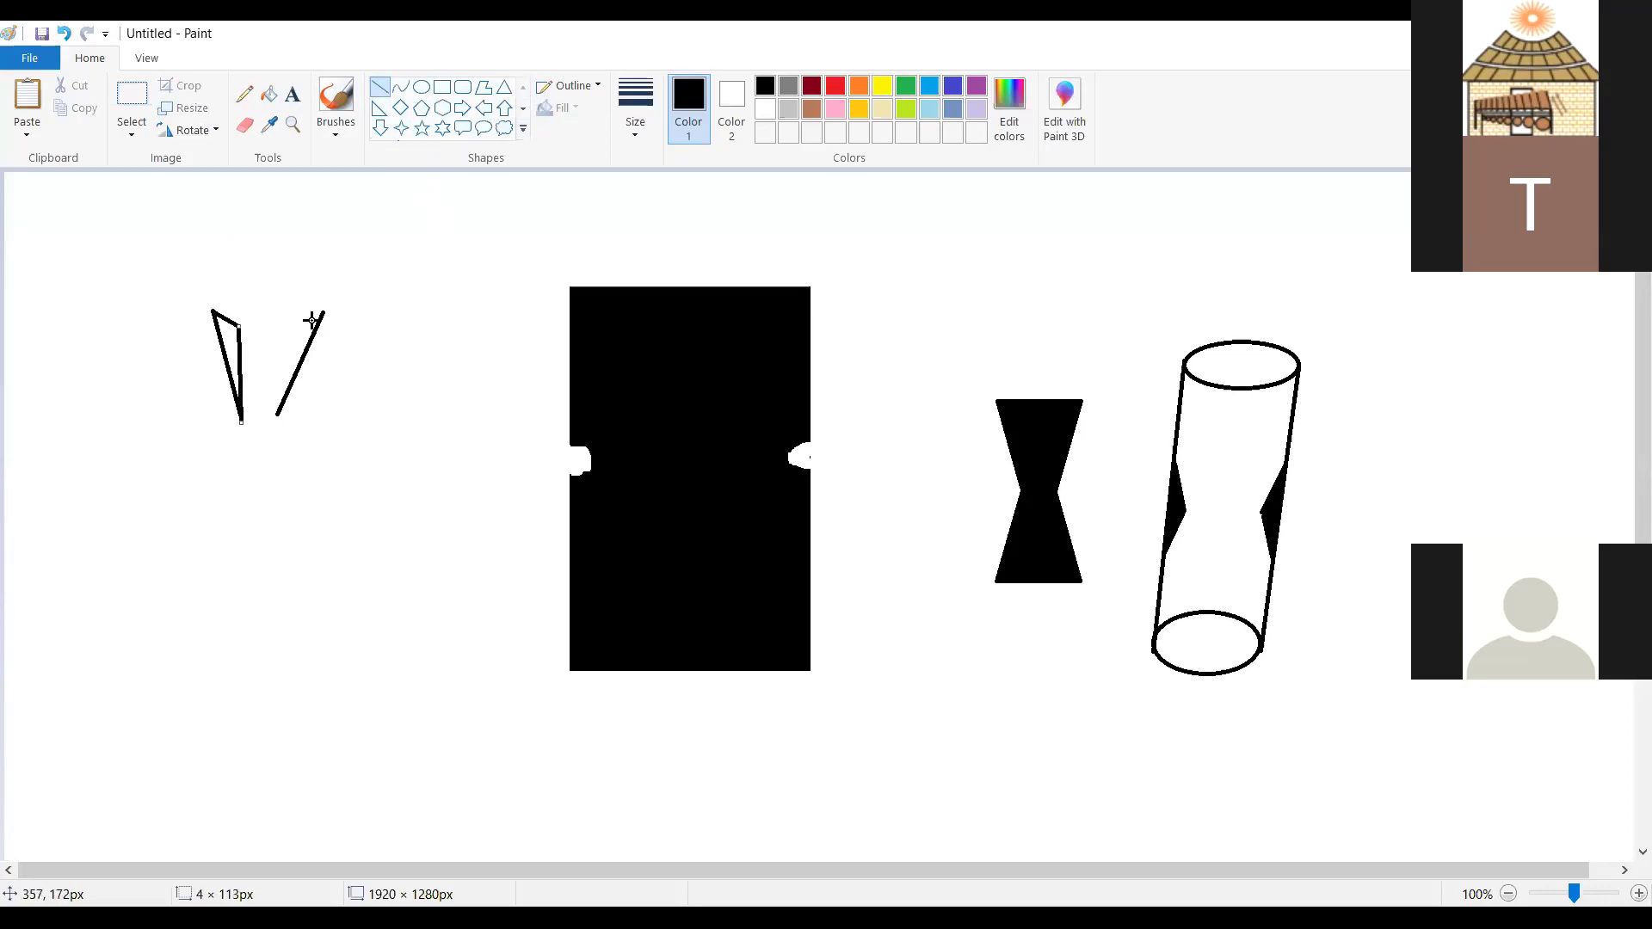
- Complete the matching right wedge with straight lines, closing the small gap at its lower tip
{"action": "right_click", "coordinate": [320, 313]}
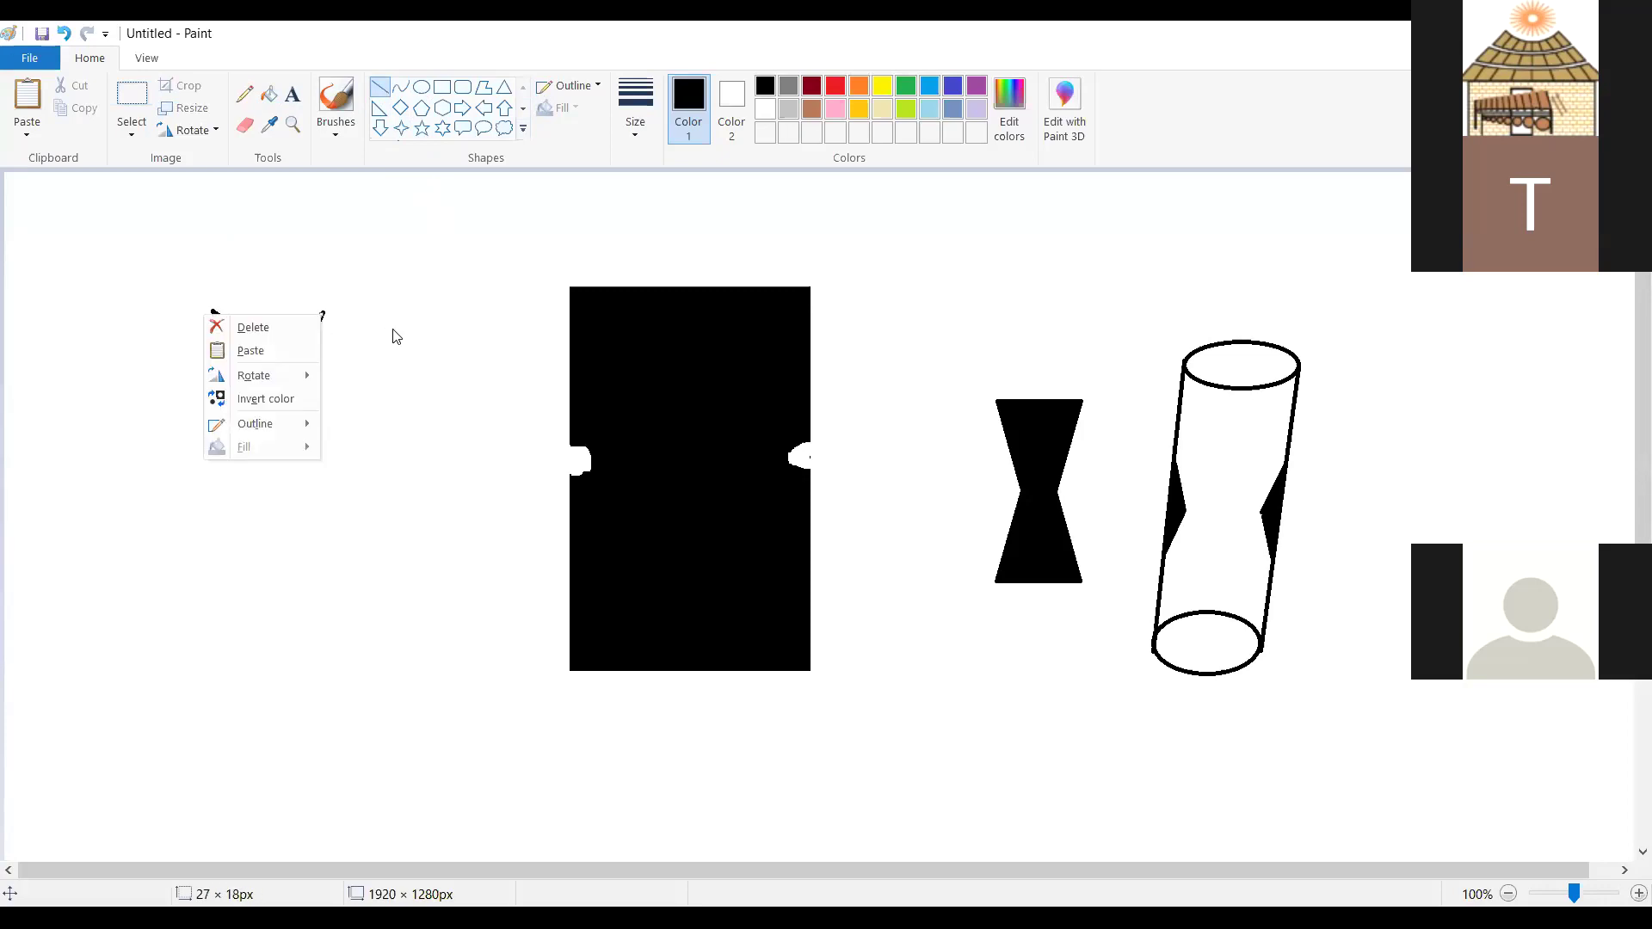
{"action": "left_click", "coordinate": [396, 337]}
{"action": "mouse_move", "coordinate": [323, 312]}
{"action": "left_mouse_down"}
{"action": "mouse_move", "coordinate": [292, 339]}
{"action": "mouse_move", "coordinate": [277, 409]}
{"action": "left_mouse_up"}
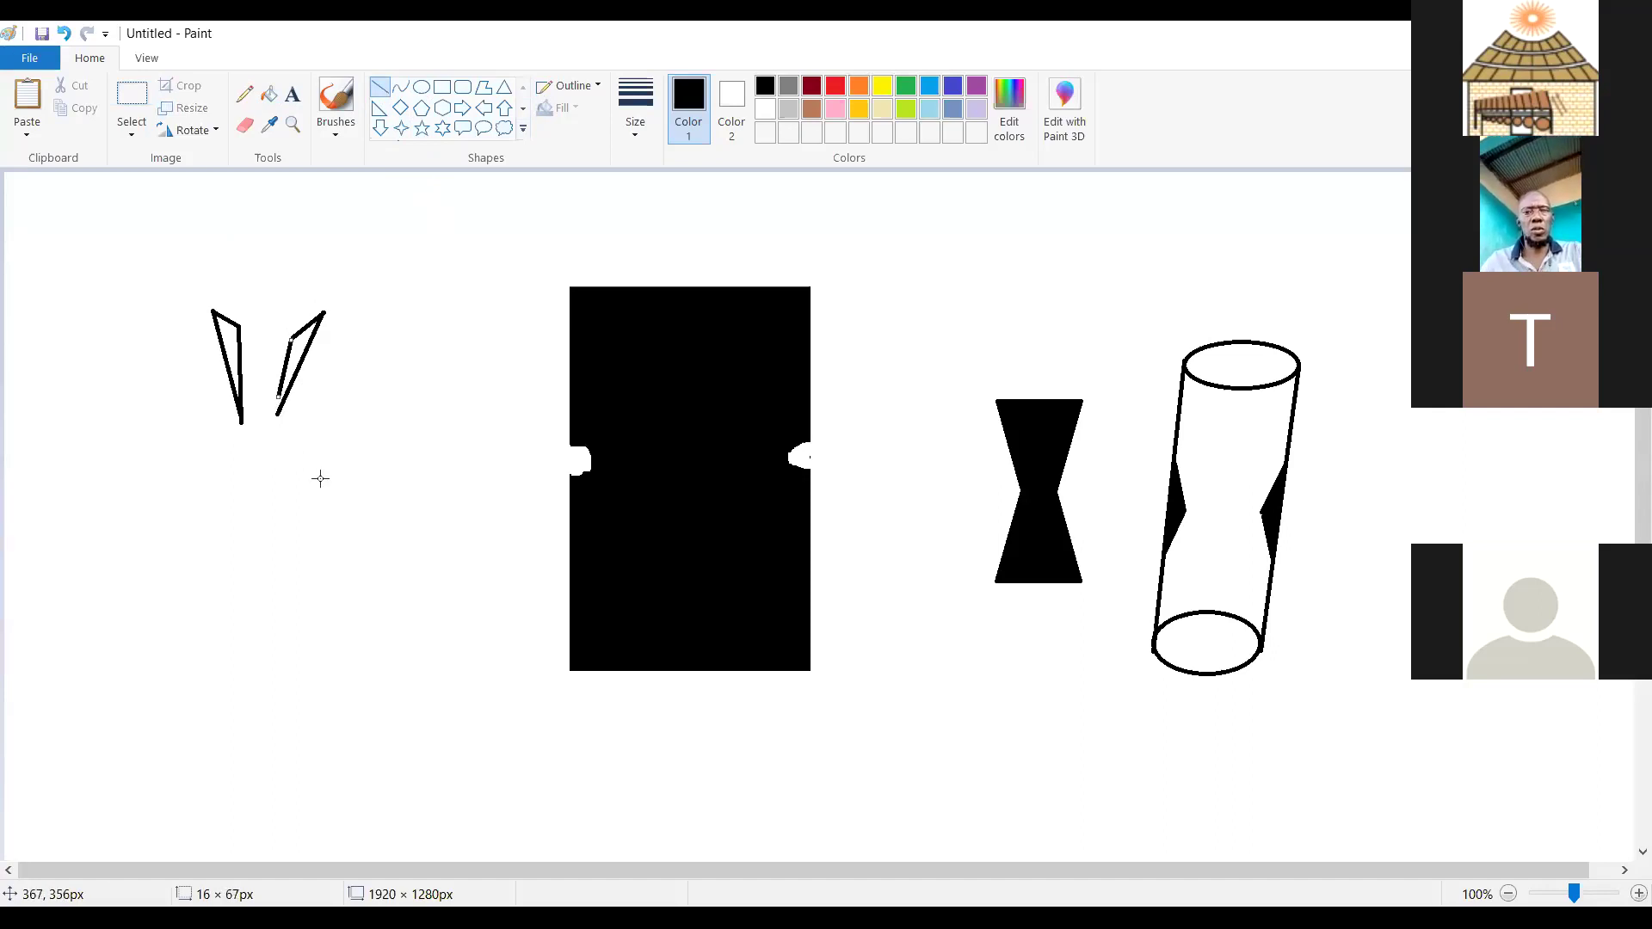
{"action": "left_click", "coordinate": [148, 103]}
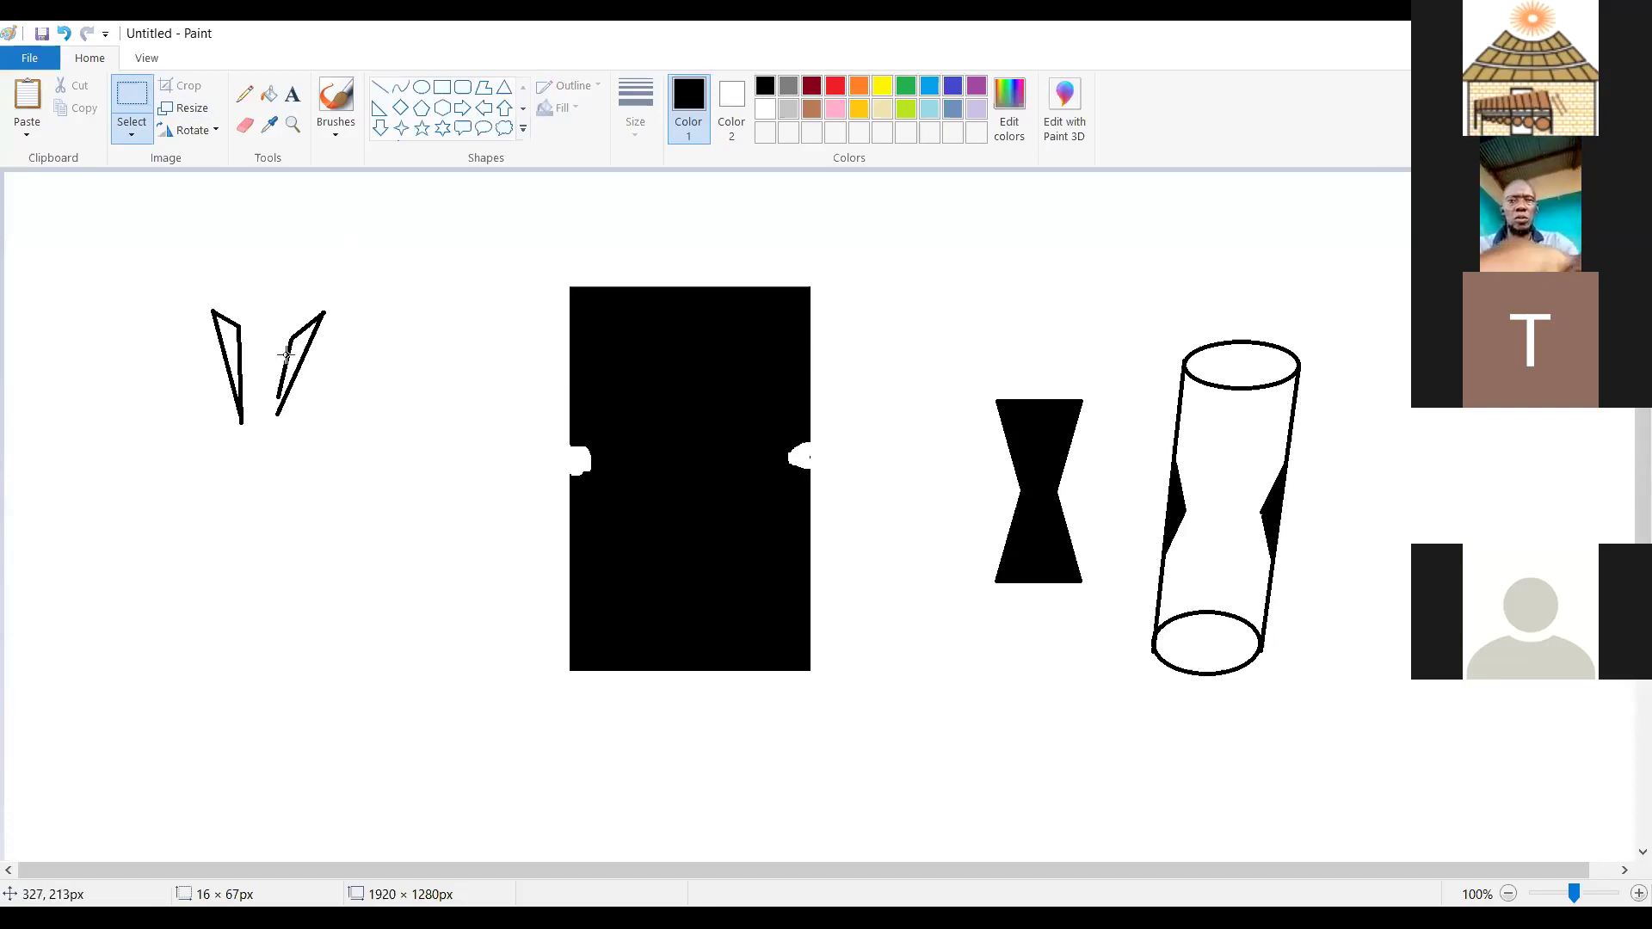
{"action": "left_click", "coordinate": [379, 87]}
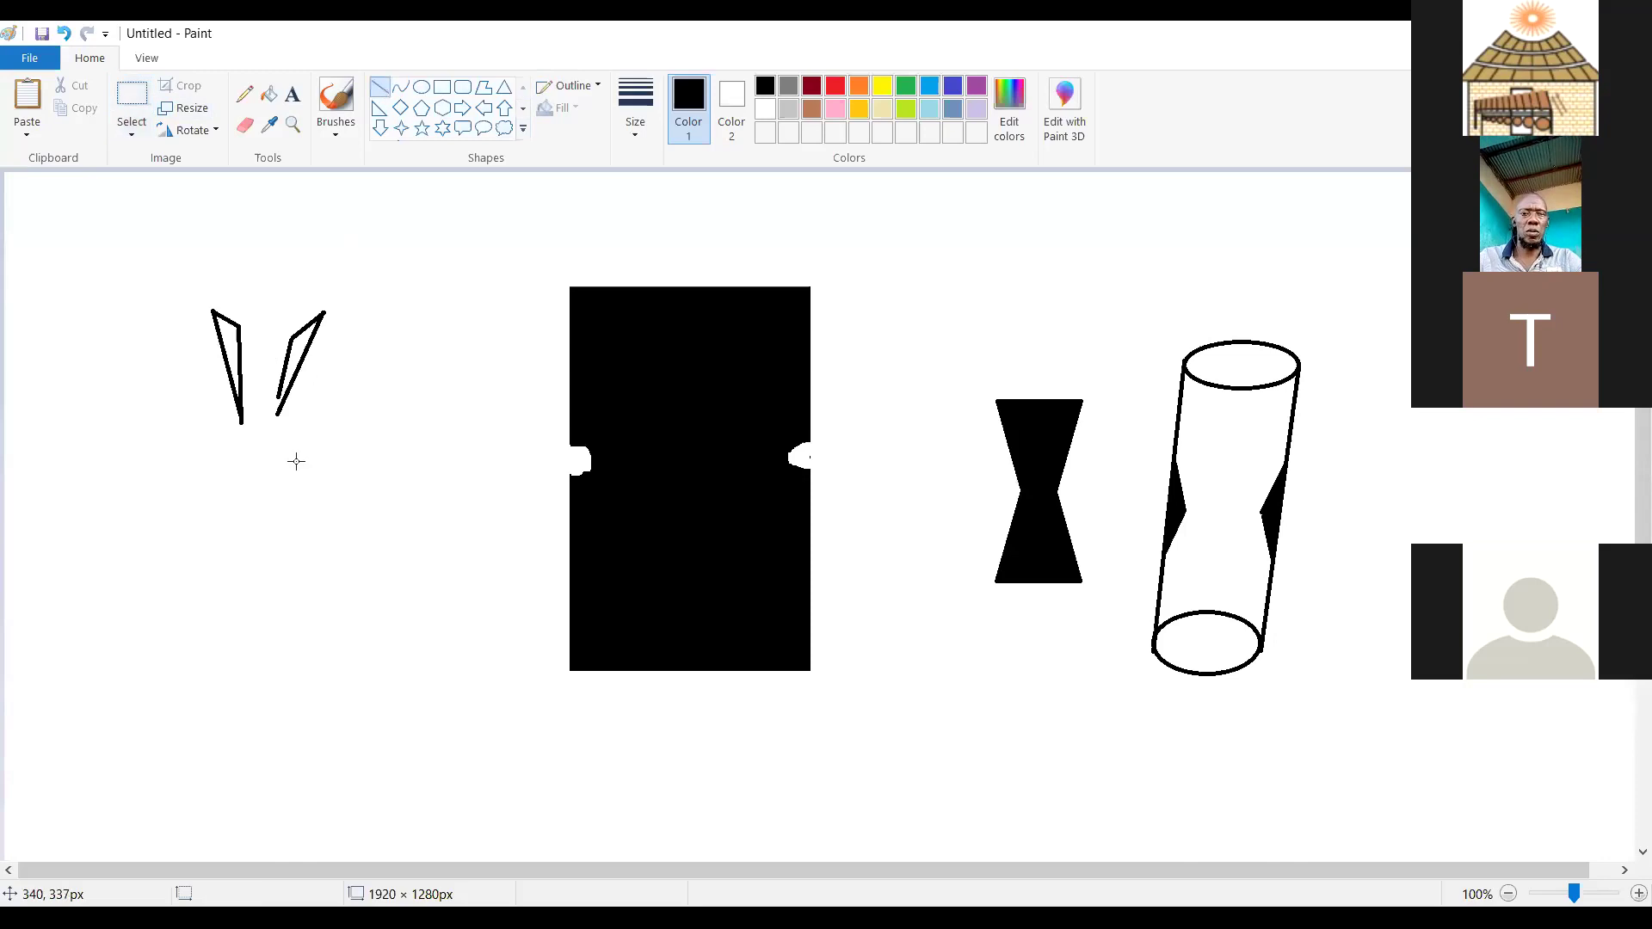
{"action": "left_click_drag", "start_coordinate": [276, 398], "coordinate": [276, 415]}
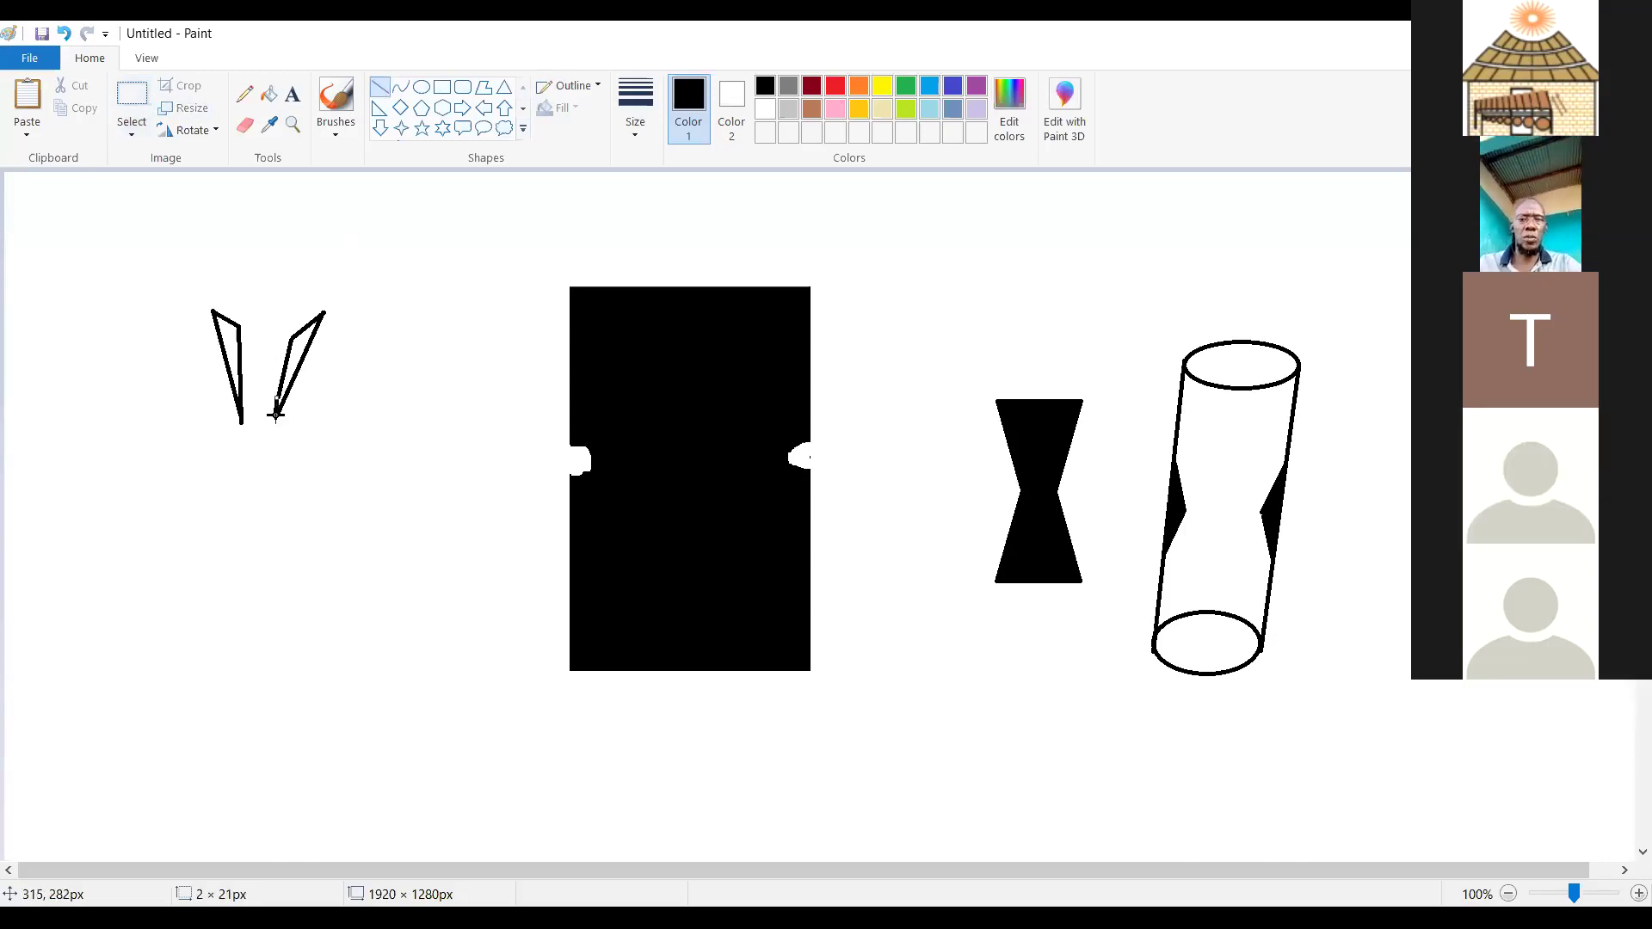
- Draw short line strokes between the upper ends of the two wedges
{"action": "left_click_drag", "start_coordinate": [246, 329], "coordinate": [275, 335]}
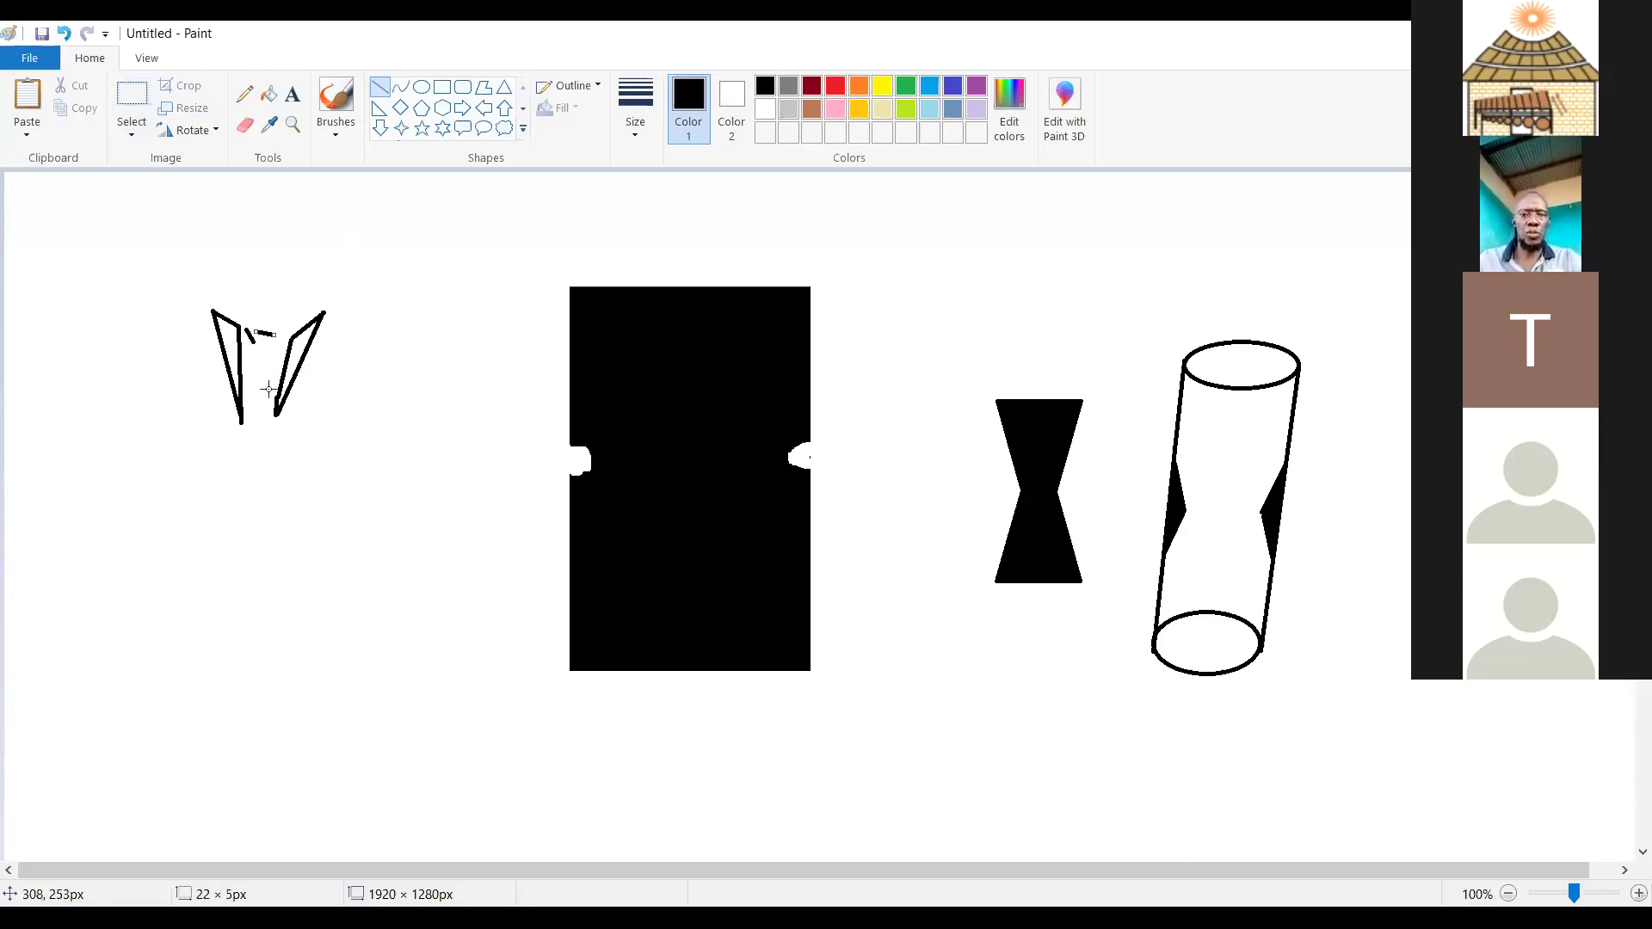